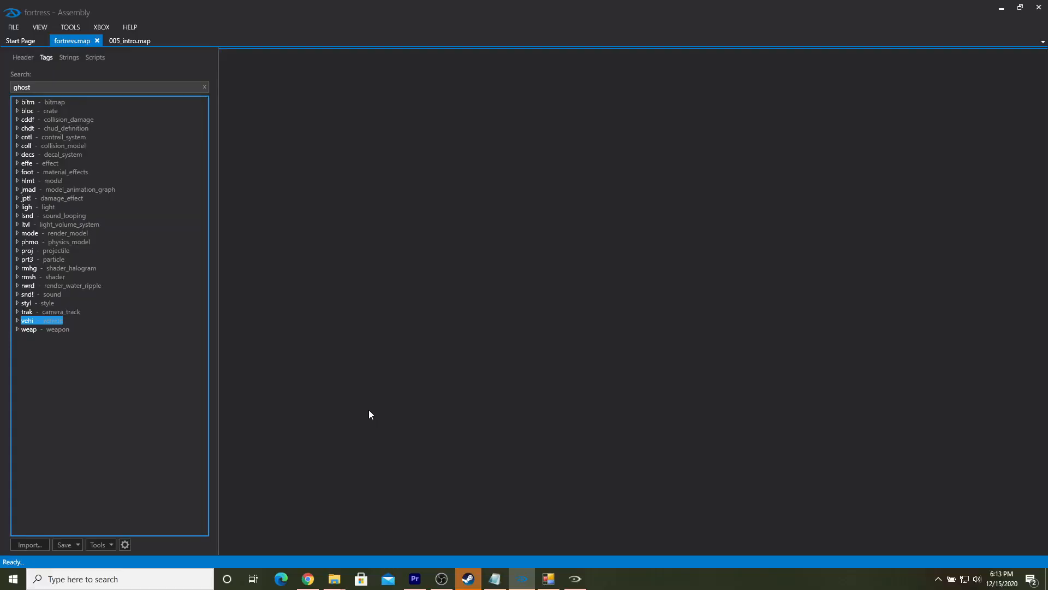
double_click(44, 321)
double_click(67, 330)
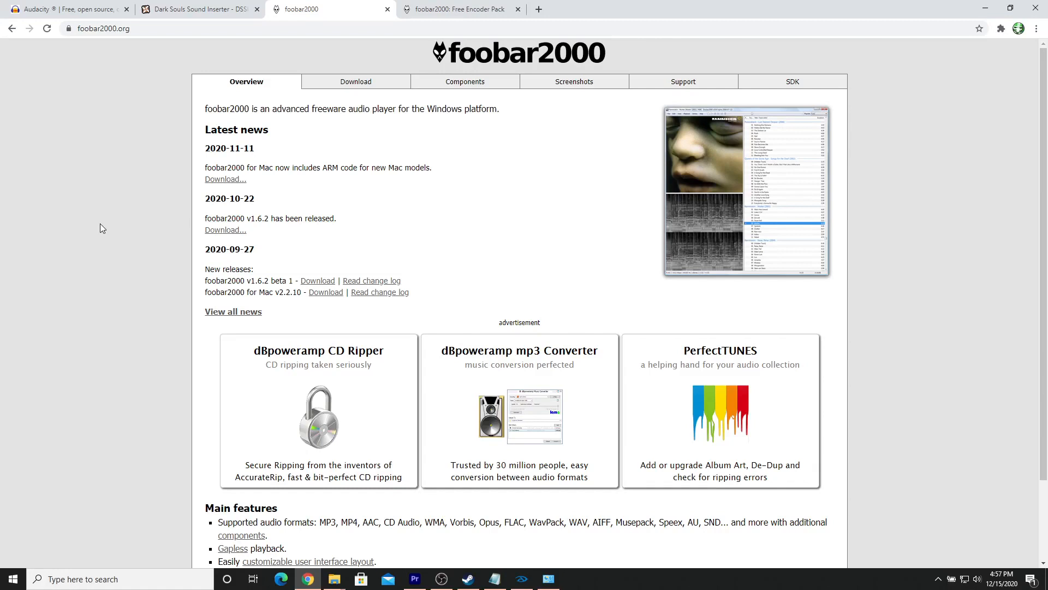
click(475, 4)
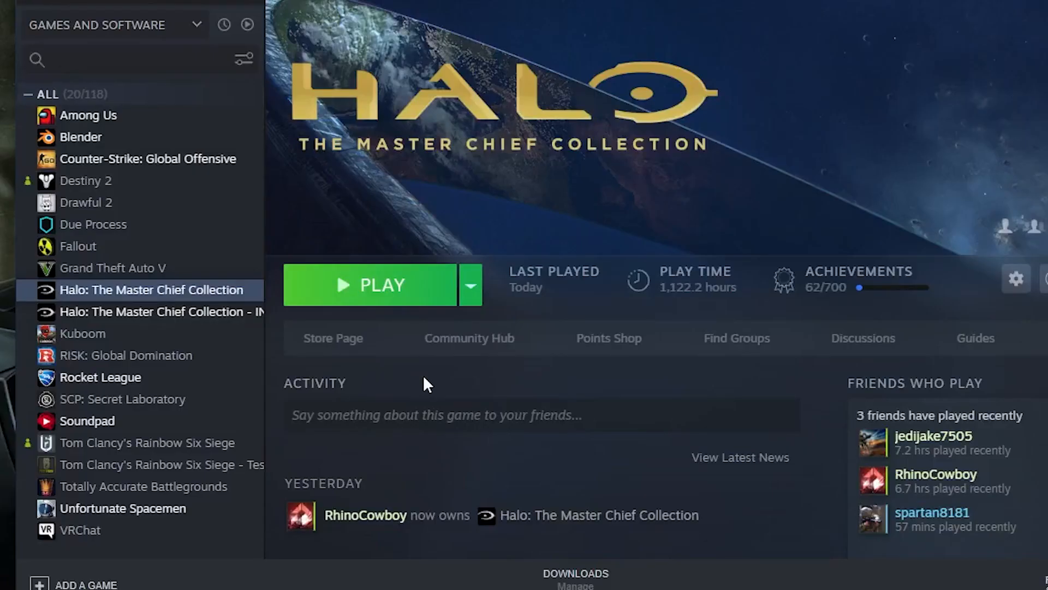
Step: Open the local files folder of Halo: The Master Chief Collection from the Steam library and reposition its window
right_click(183, 290)
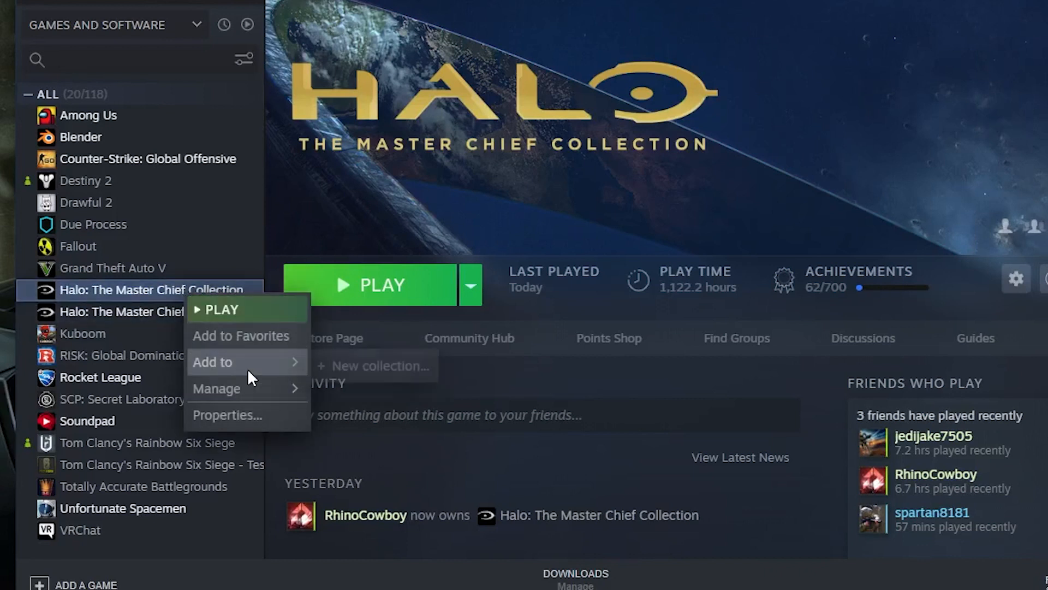
mouse_move(256, 391)
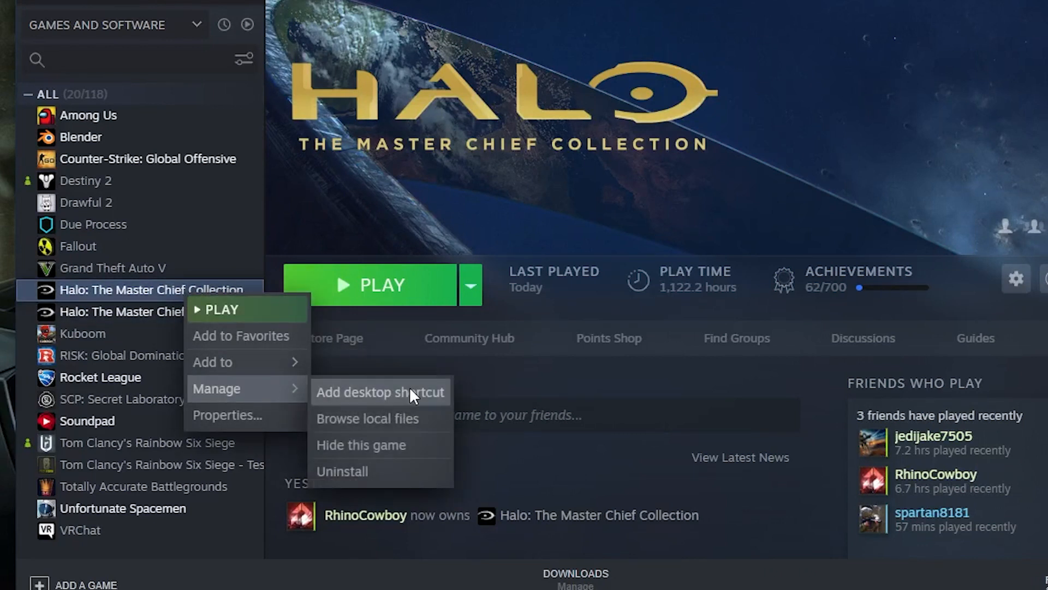
click(394, 417)
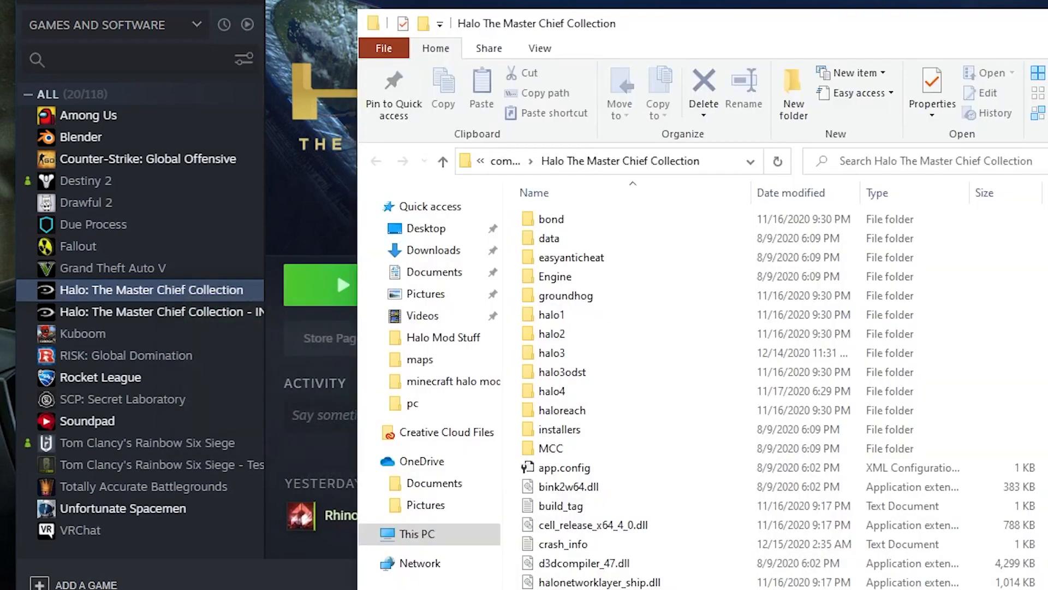
drag(1046, 23, 909, 0)
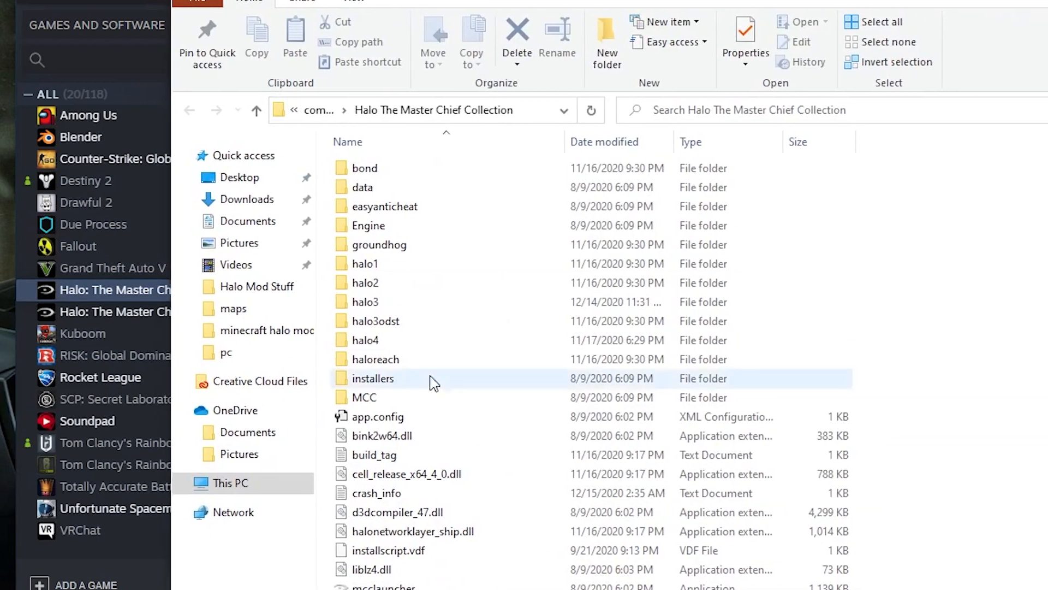
Step: Go into the halo3\fmod\pc folder and locate the english.fsb and sfx.fsb sound bank files
click(387, 305)
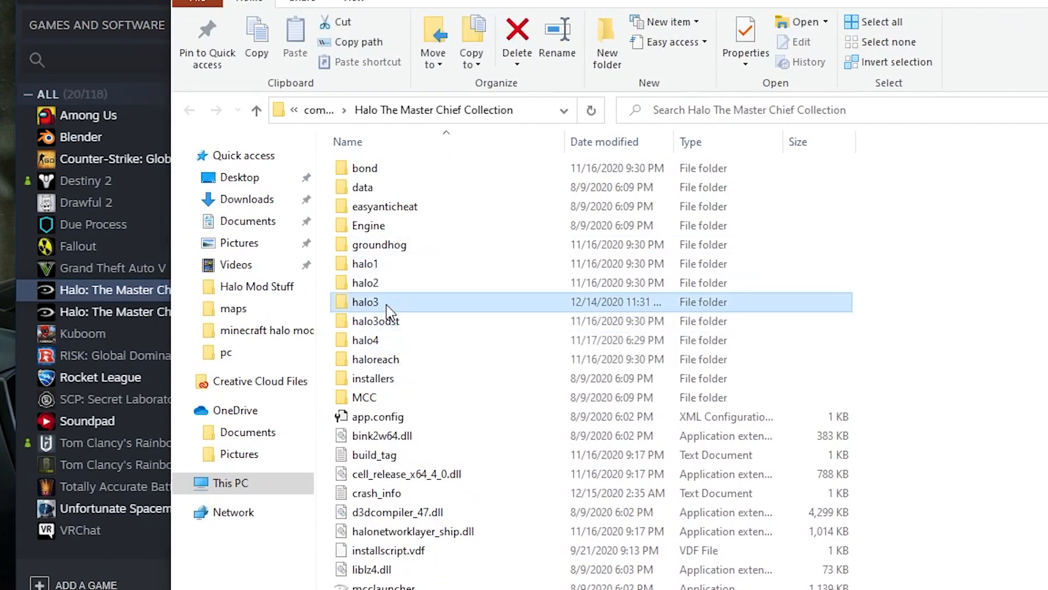
double_click(386, 305)
double_click(385, 168)
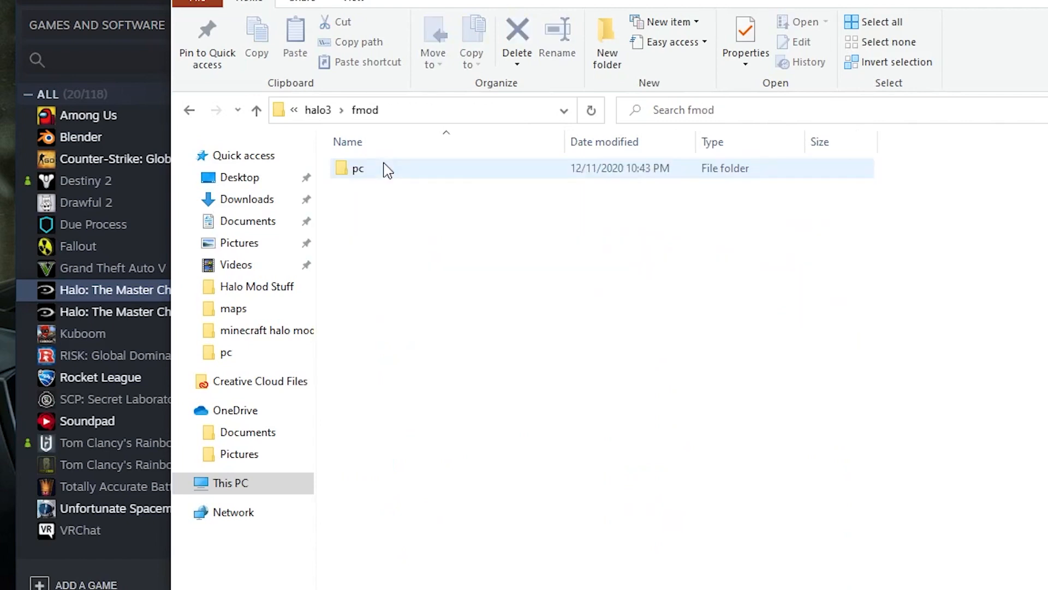
double_click(385, 168)
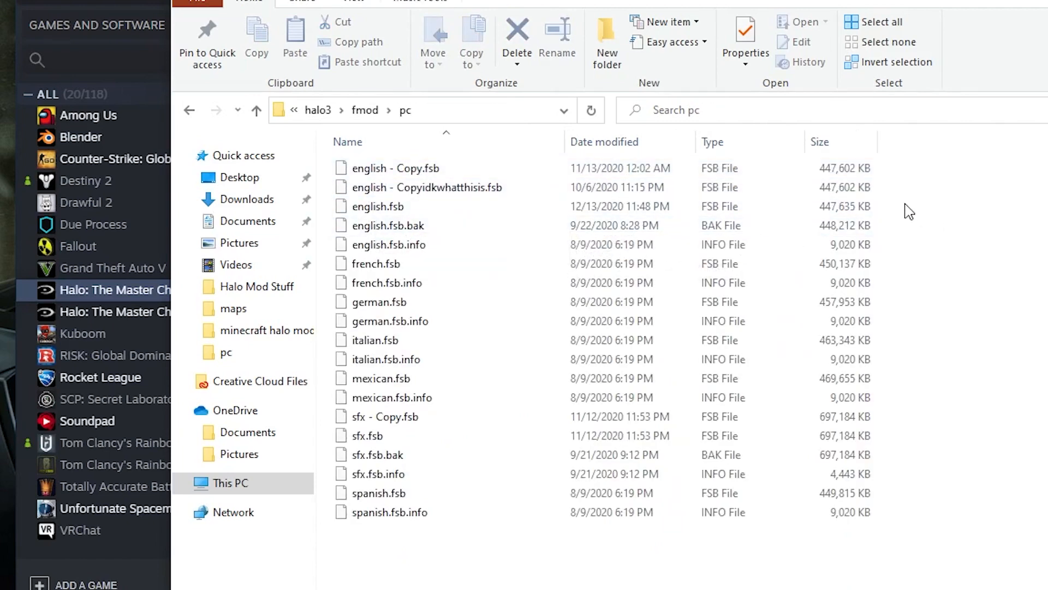
click(515, 206)
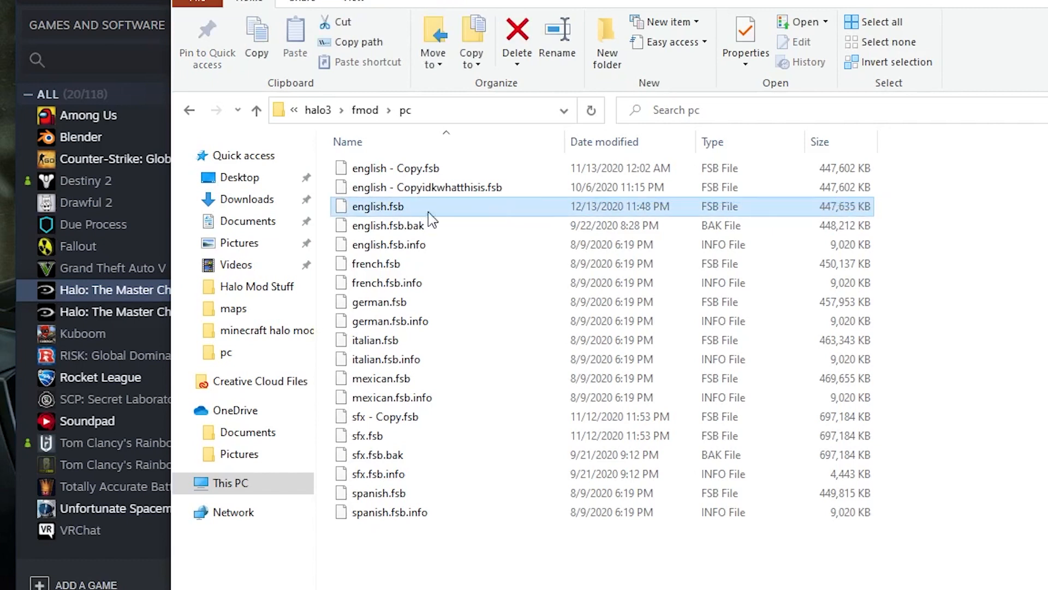
click(385, 437)
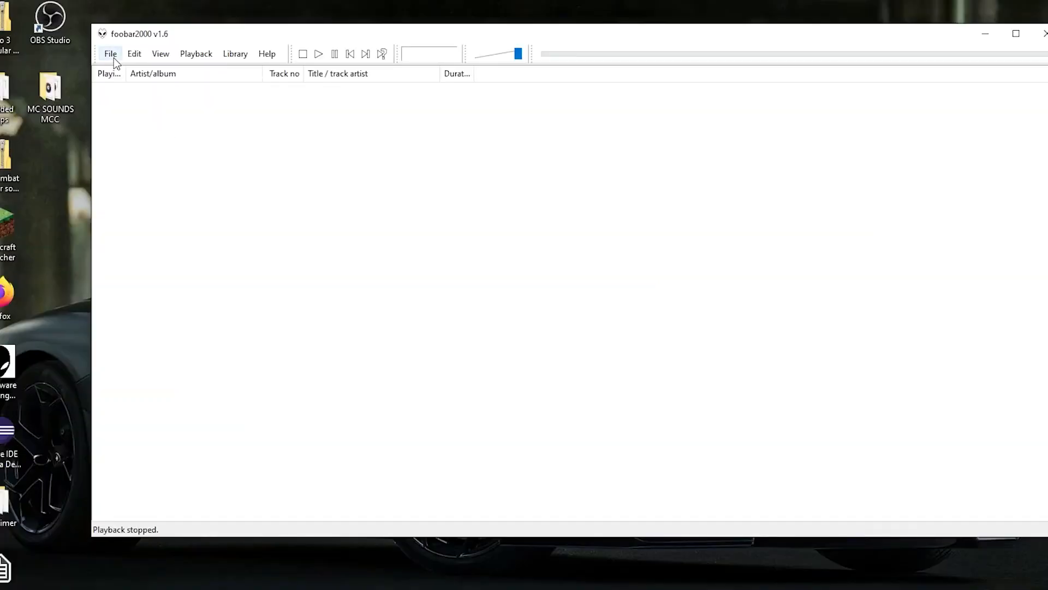
Step: Open the english.fsb sound bank from the halo3\fmod\pc folder in foobar2000
click(111, 54)
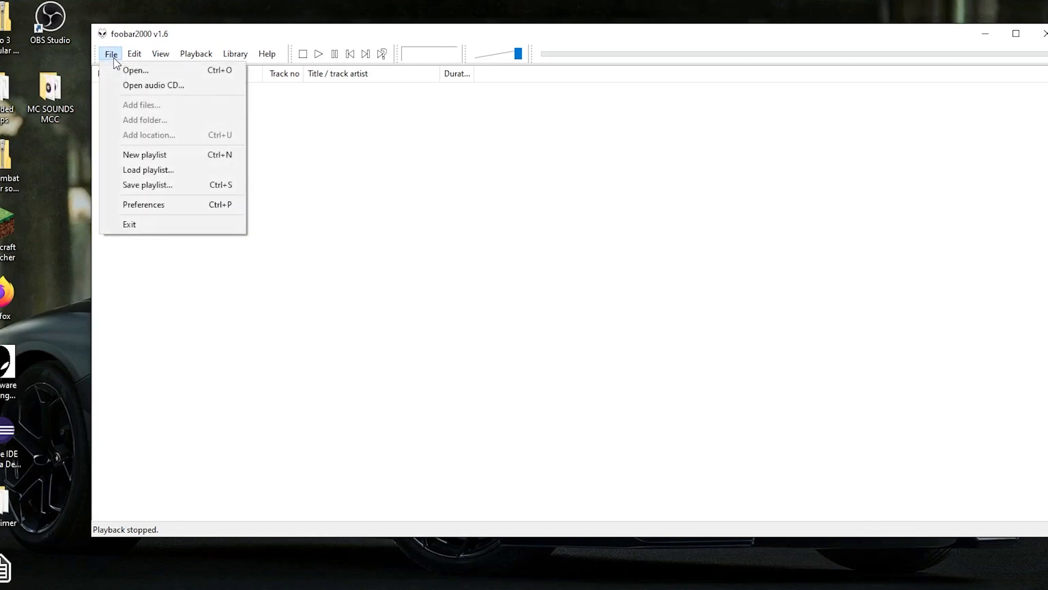
click(130, 71)
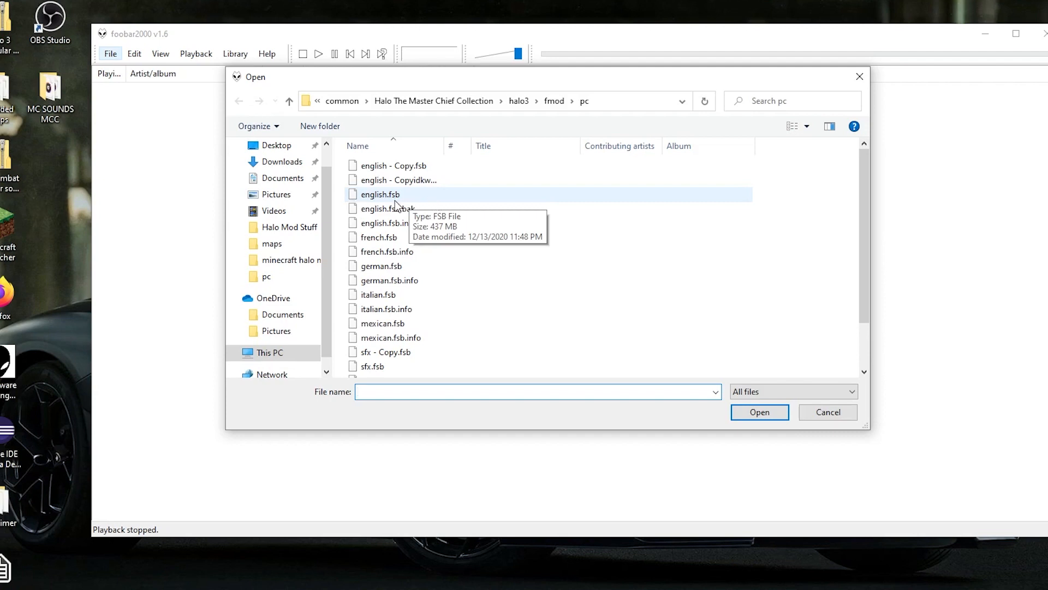
scroll(330, 336, down, 2)
scroll(360, 309, up, 2)
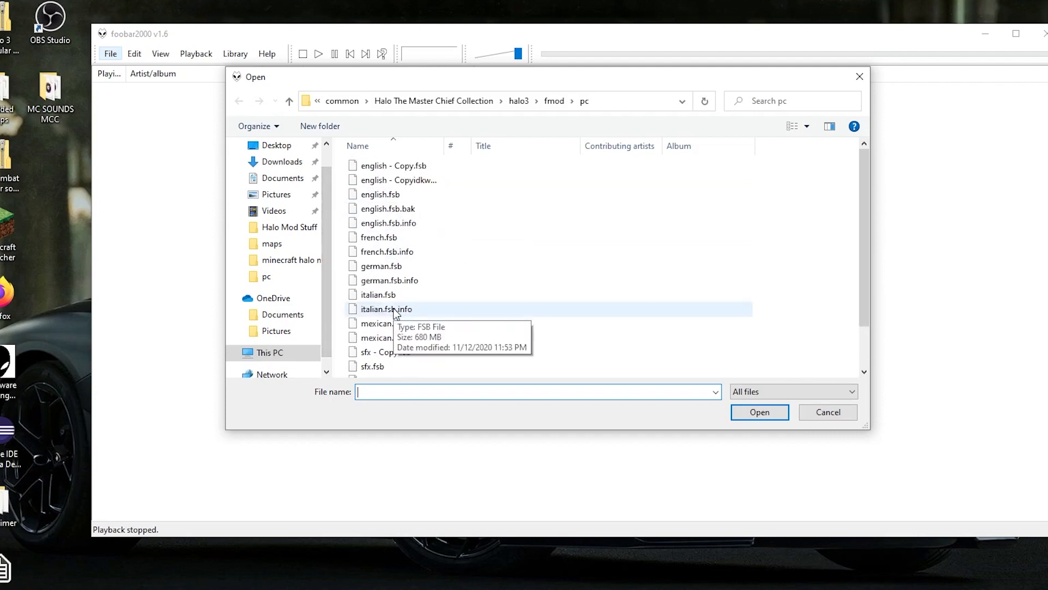
click(395, 196)
double_click(394, 196)
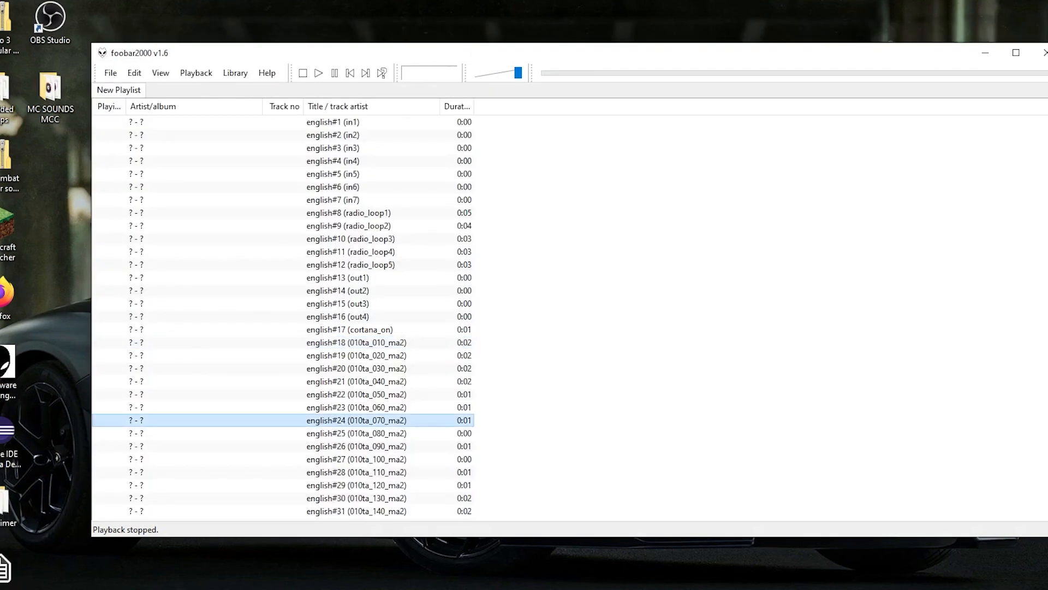
Step: Look through the whole list of english.fsb sounds and return to its beginning
scroll(895, 264, down, 5)
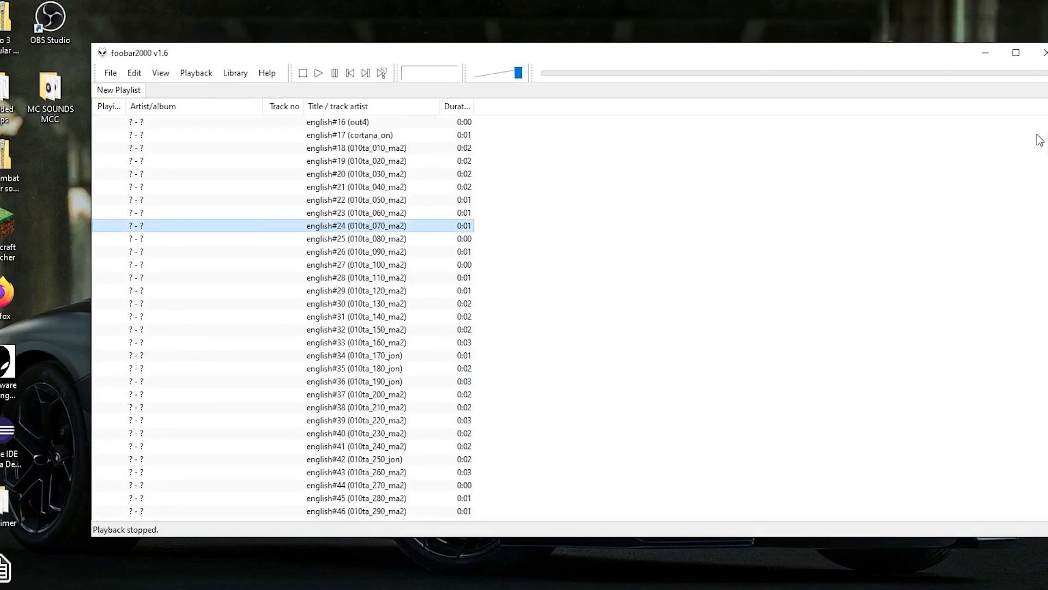
drag(1047, 131, 1047, 262)
drag(1047, 192, 1047, 514)
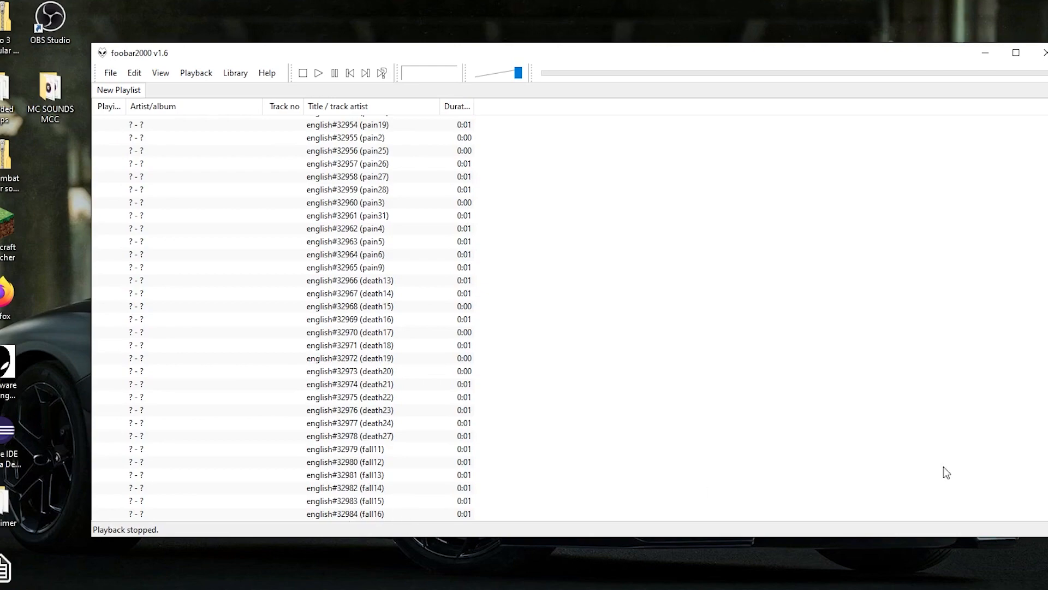
drag(1047, 514, 1028, 101)
scroll(580, 359, down, 1)
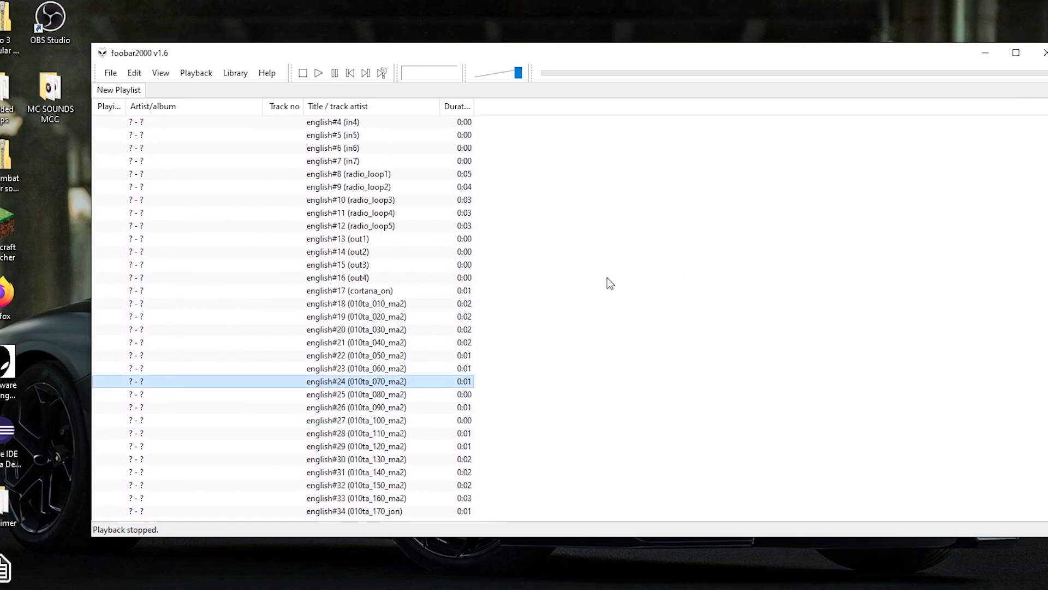
Step: Examine individual dialogue tracks near the beginning of the playlist, comparing their names and durations to choose one to replace
click(381, 420)
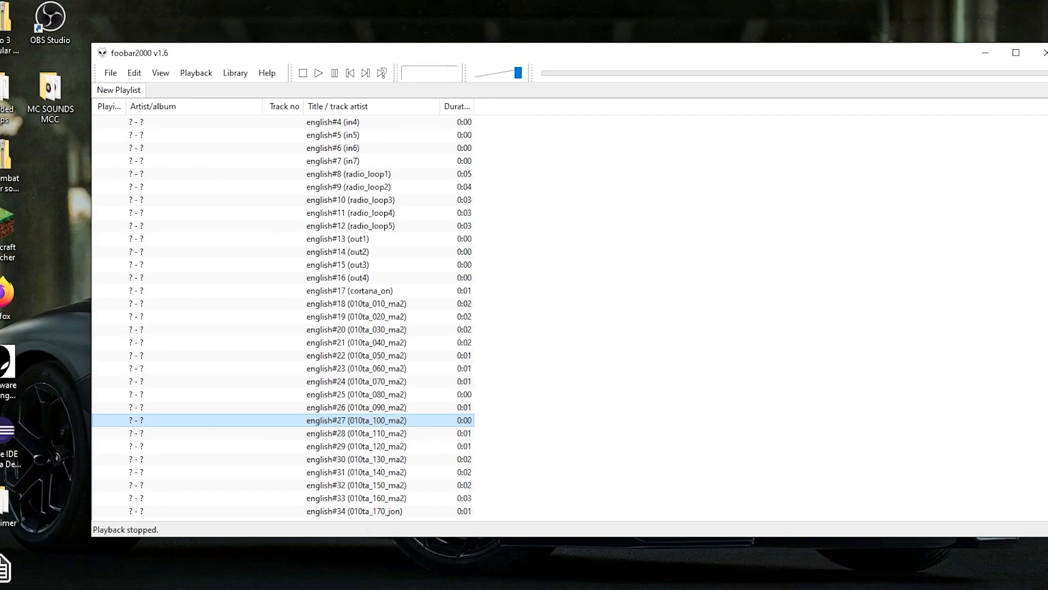
key(Down)
key(Down)
key(Down)
key(Down)
key(Down)
key(Down)
key(Down)
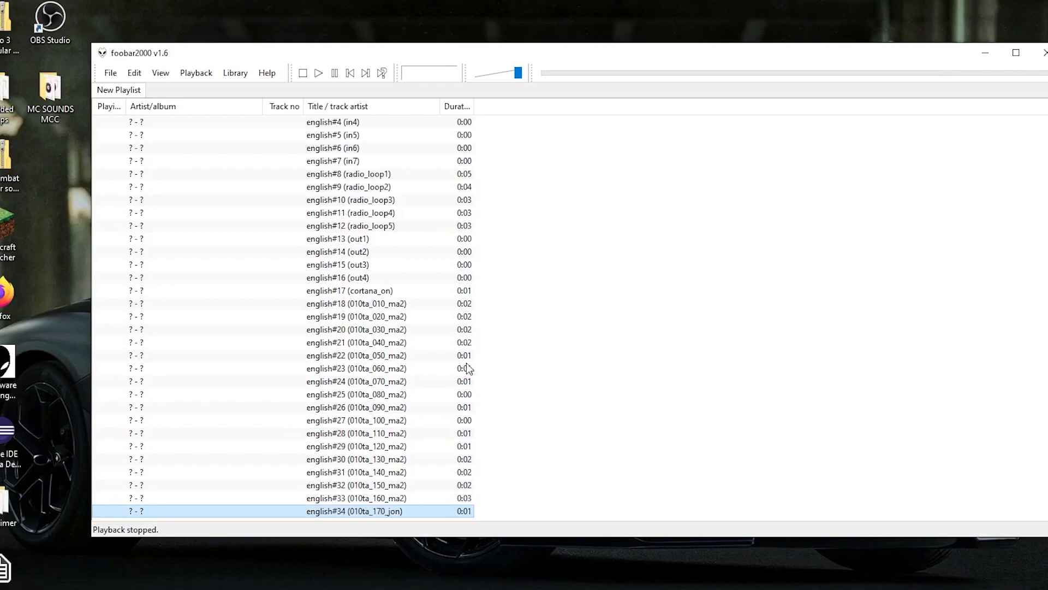
click(456, 313)
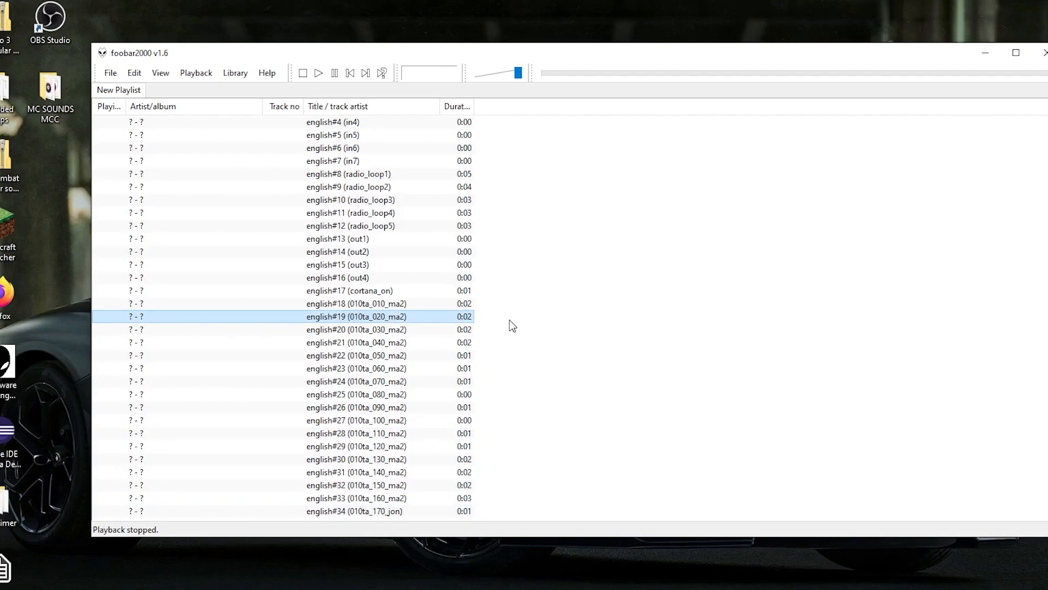
click(463, 420)
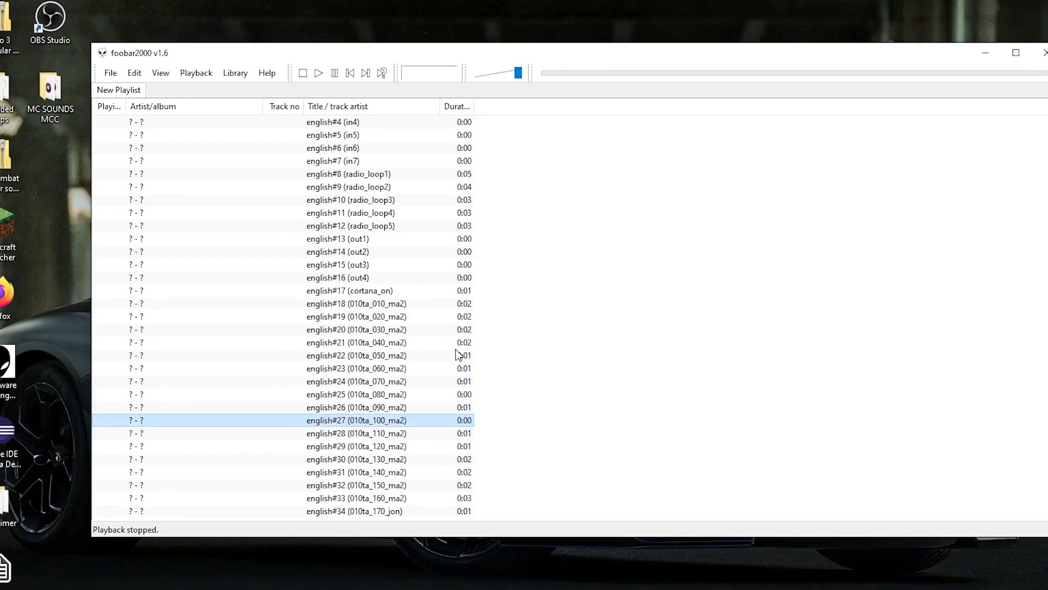
scroll(546, 259, down, 3)
scroll(563, 283, up, 3)
click(373, 308)
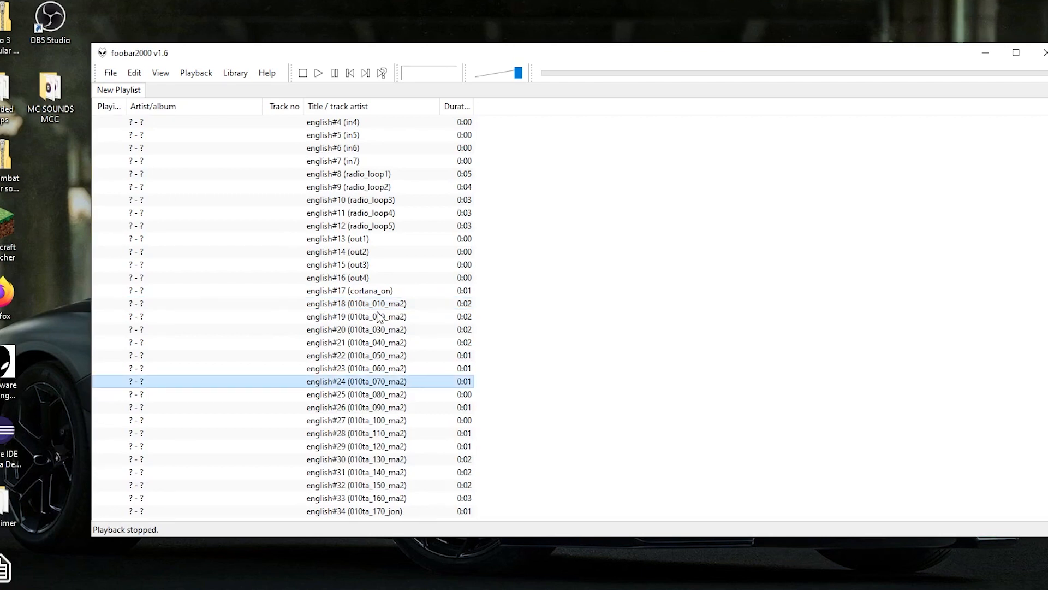
Step: Convert the track english#18 (010ta_010_ma2) to MP3 (LAME) with Quick Convert
click(392, 306)
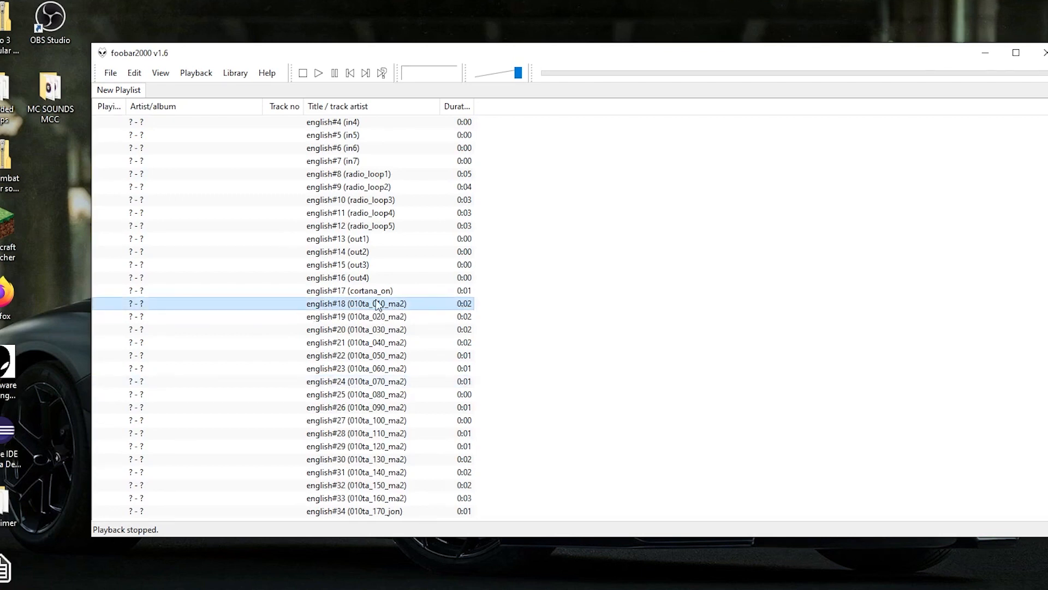
right_click(412, 303)
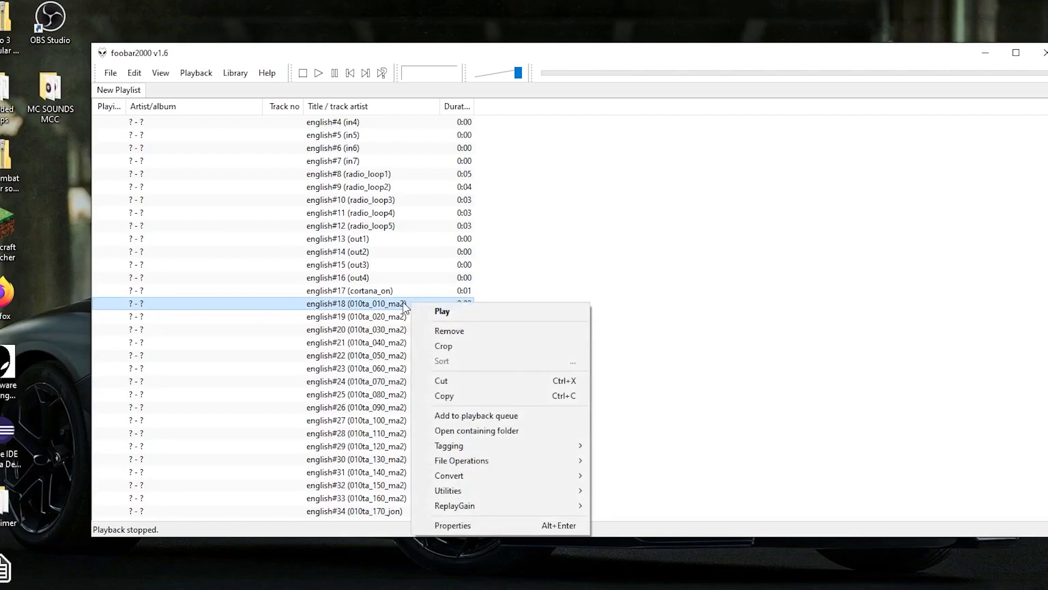
mouse_move(483, 475)
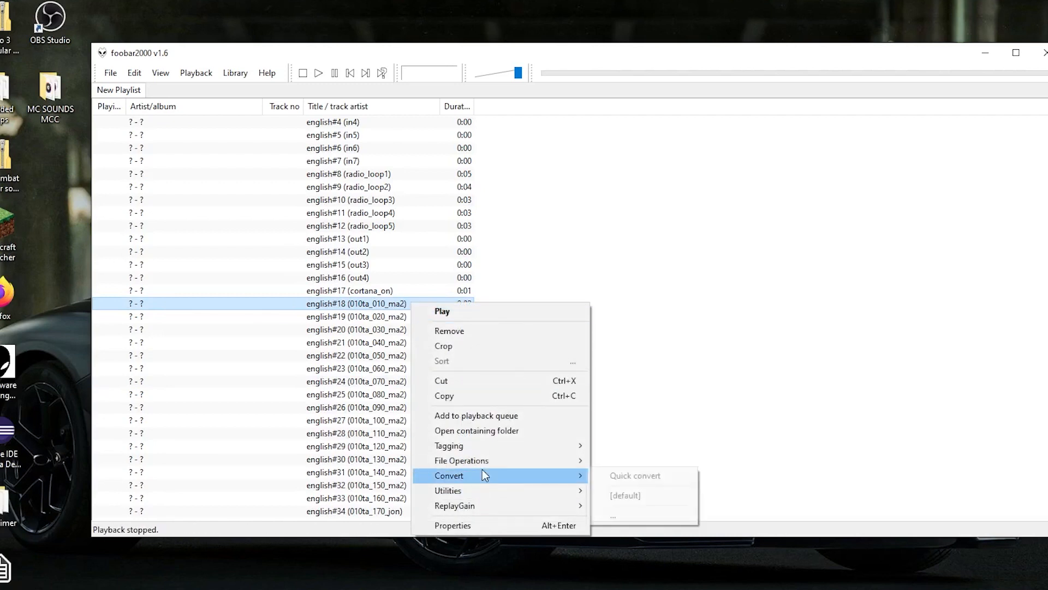
click(656, 477)
click(457, 260)
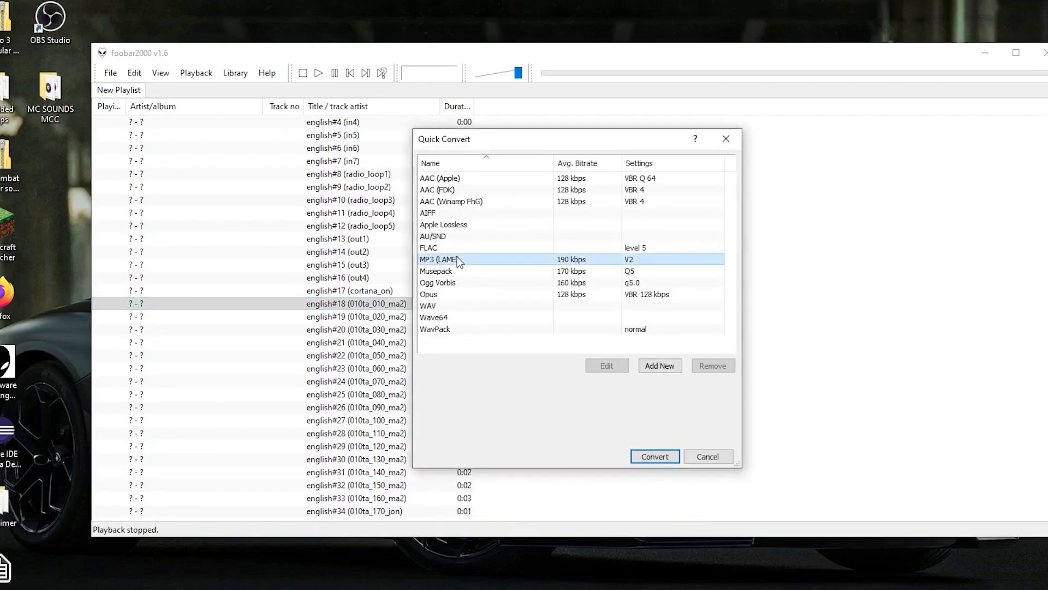
click(655, 456)
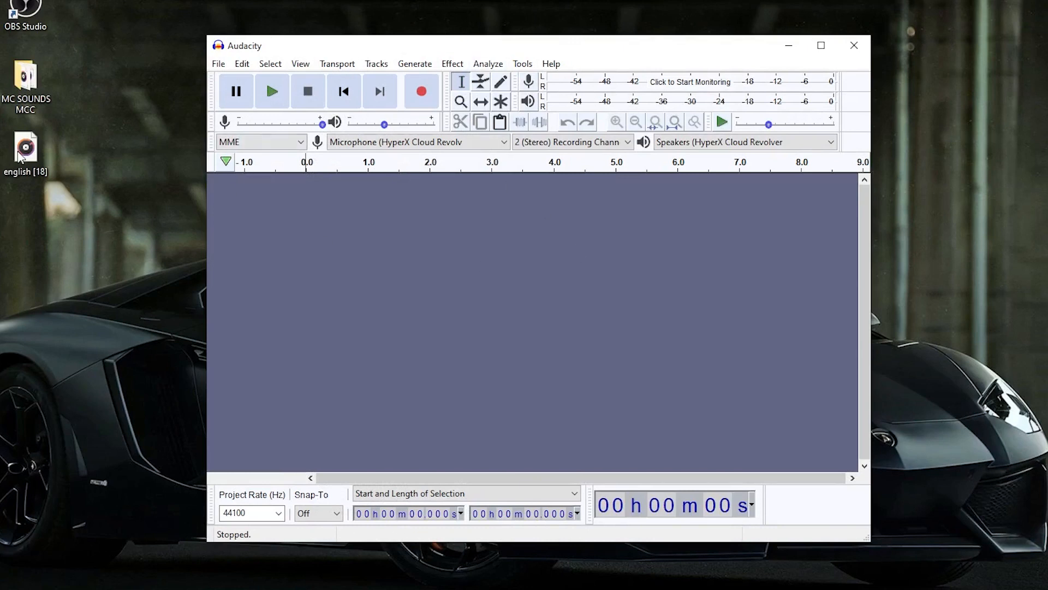
Step: Import the converted english [18] sound and the replacement Minecraft eating sound into Audacity as separate tracks
drag(26, 147, 407, 273)
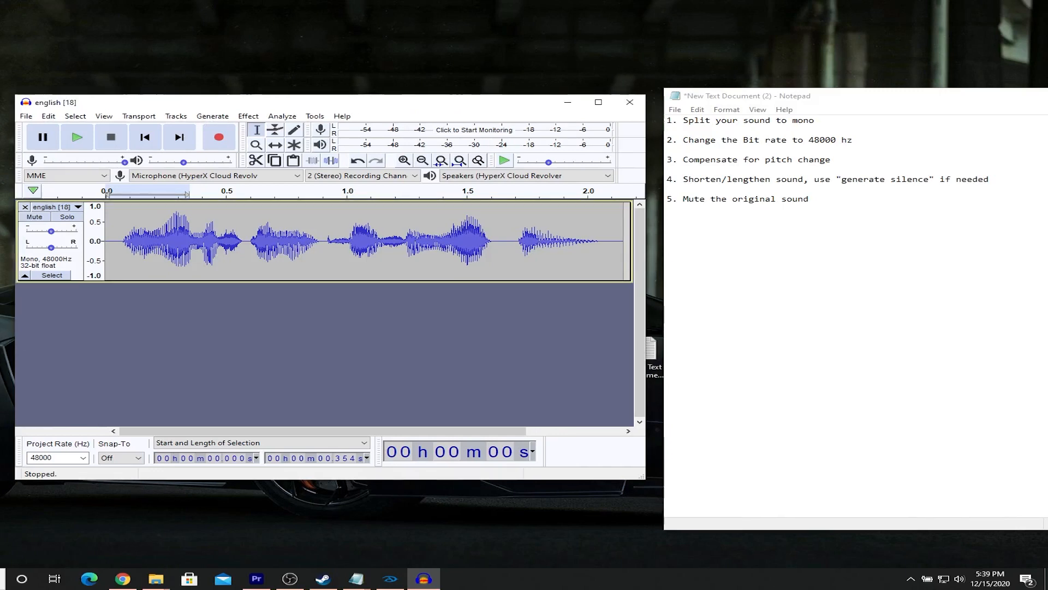
mouse_move(153, 352)
mouse_down()
mouse_move(112, 362)
mouse_move(143, 359)
mouse_up()
scroll(143, 359, down, 1)
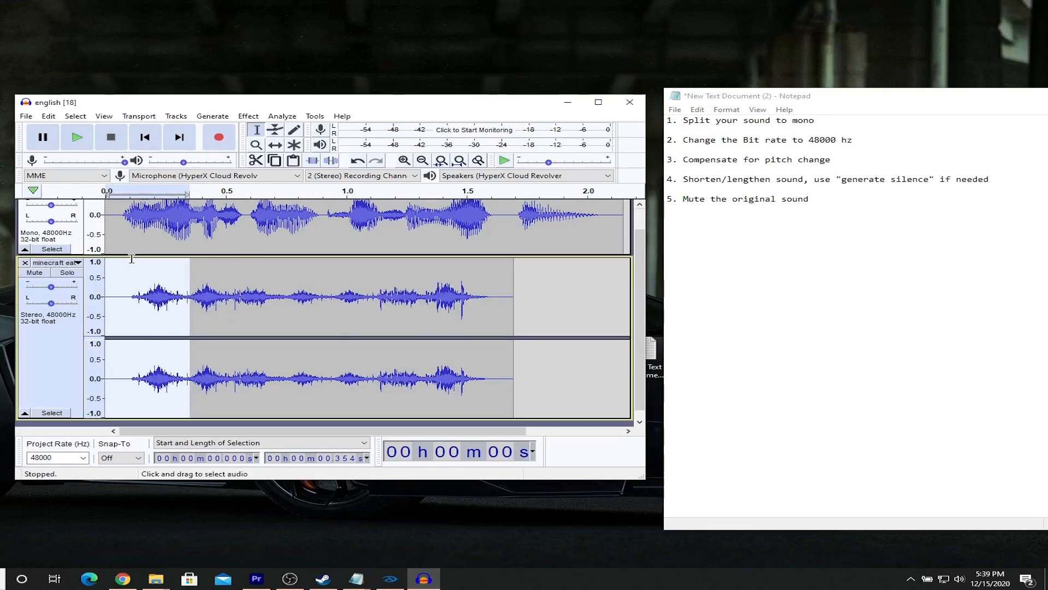
Step: Split the stereo Minecraft eating track to mono and delete the second of the two resulting tracks
click(801, 93)
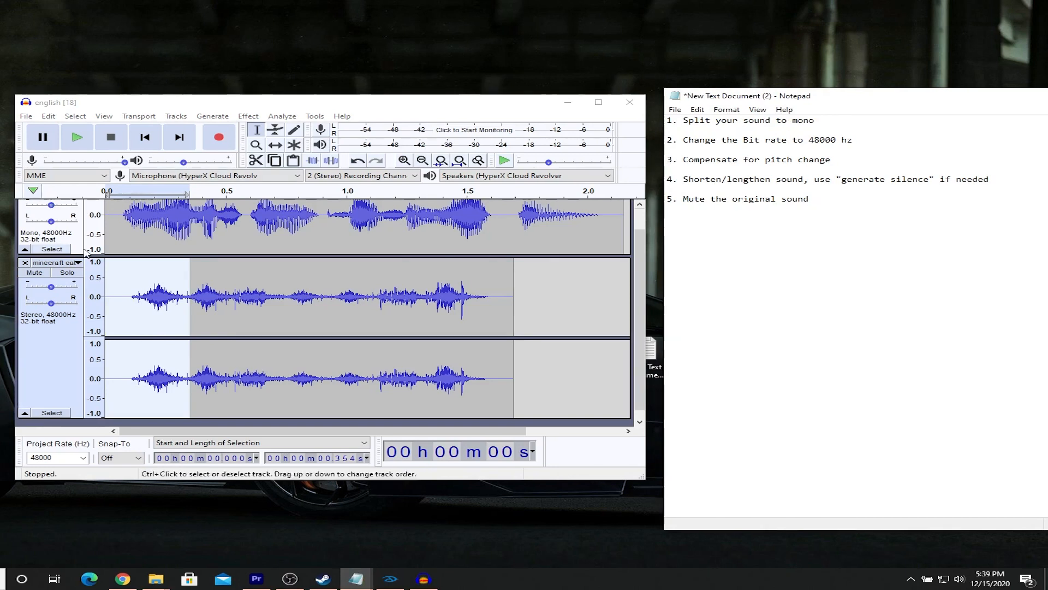
click(70, 263)
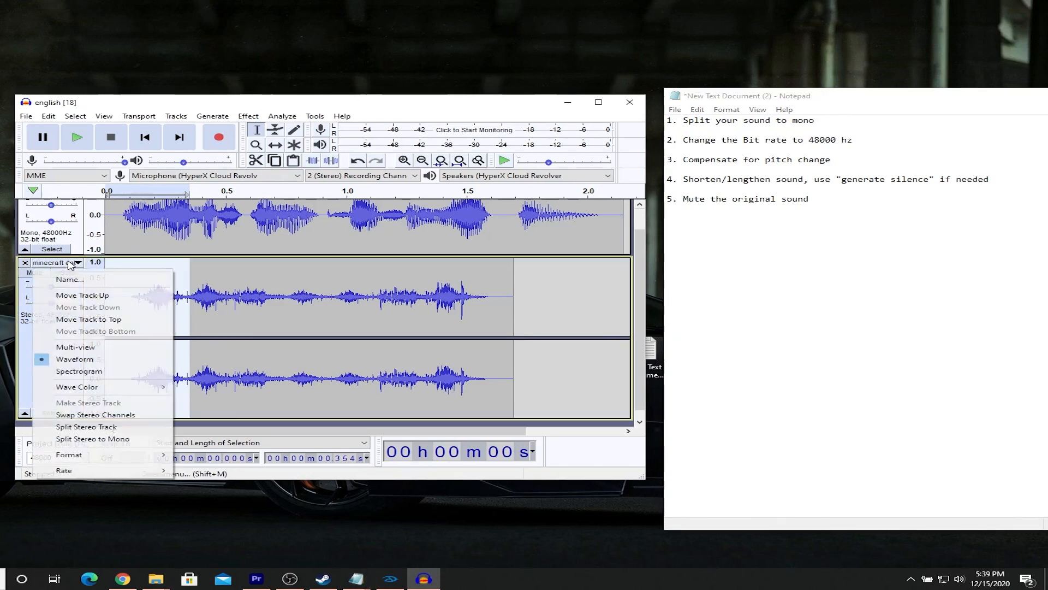
click(120, 443)
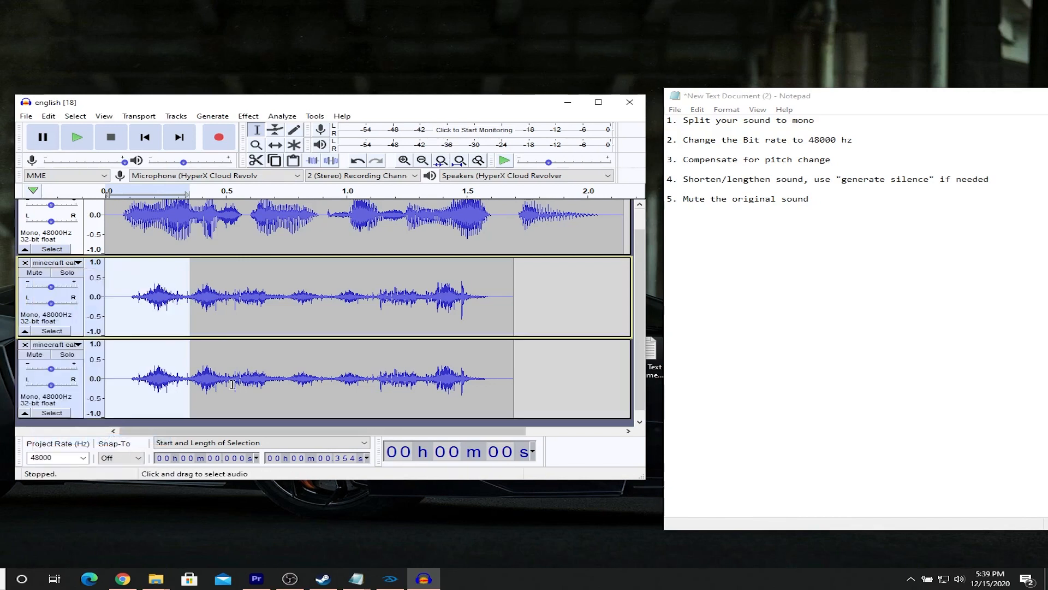
click(24, 344)
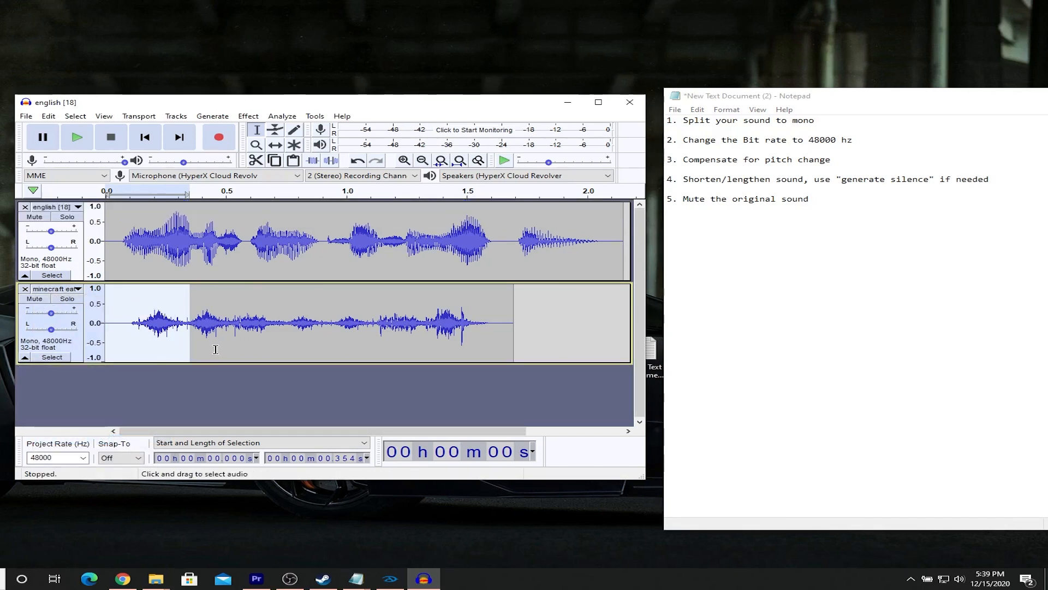
click(208, 335)
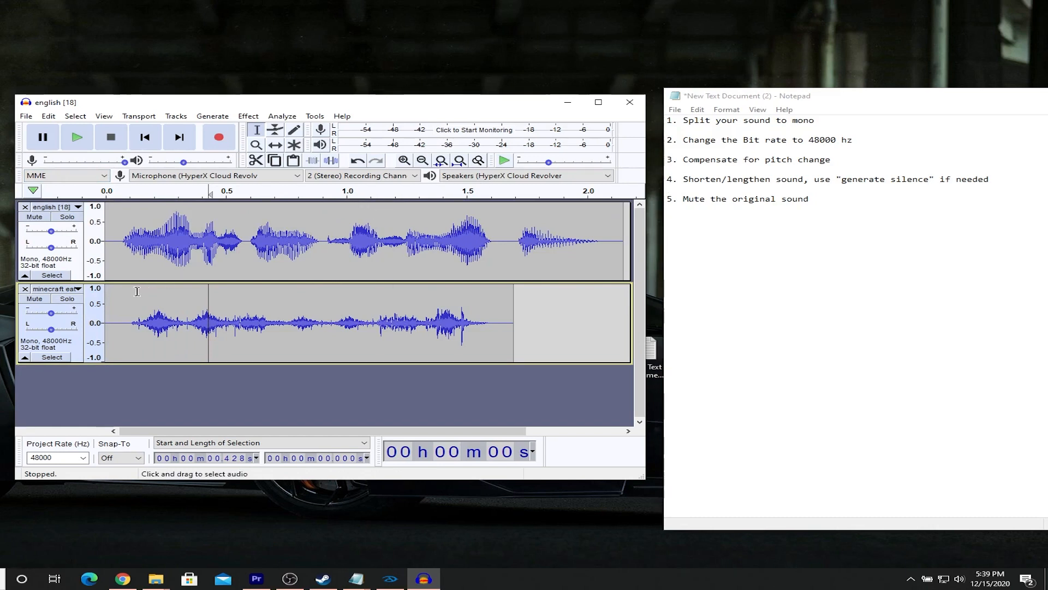
Step: Check in the Minecraft eating track's settings that its sample rate is 48000 Hz
click(115, 295)
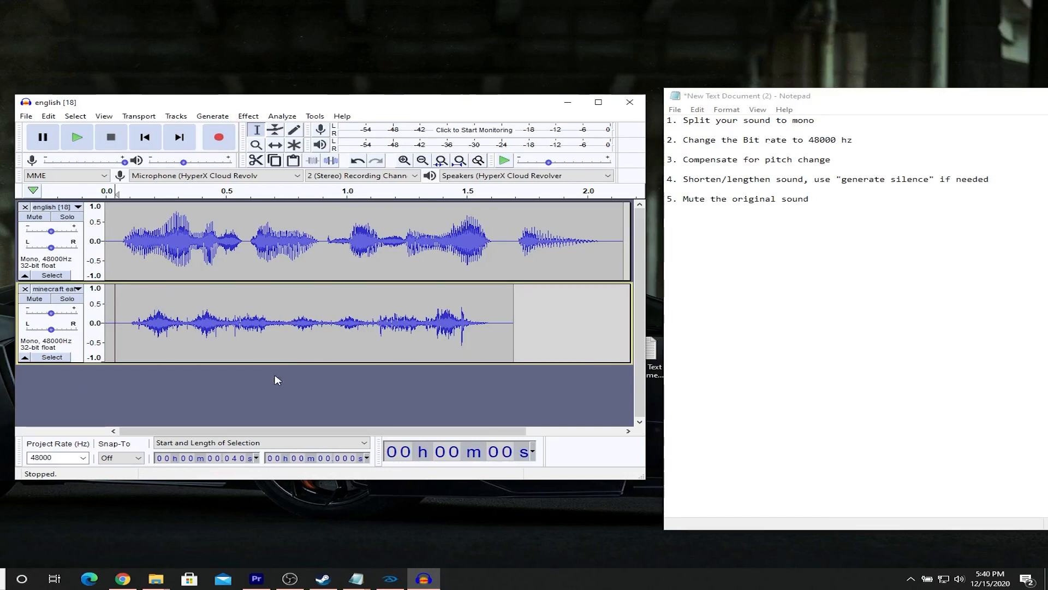
click(61, 291)
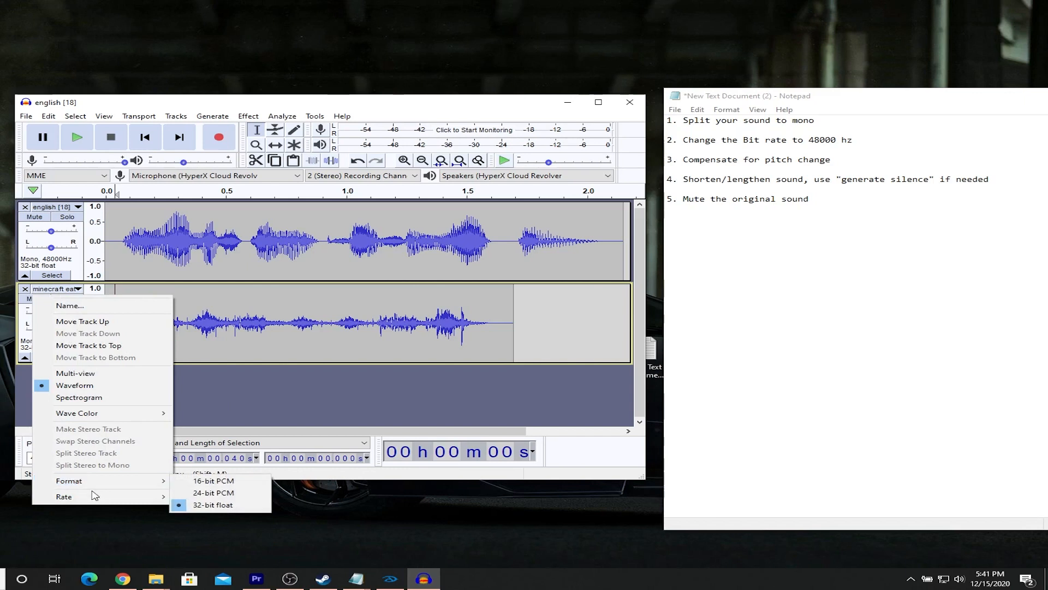
mouse_move(136, 496)
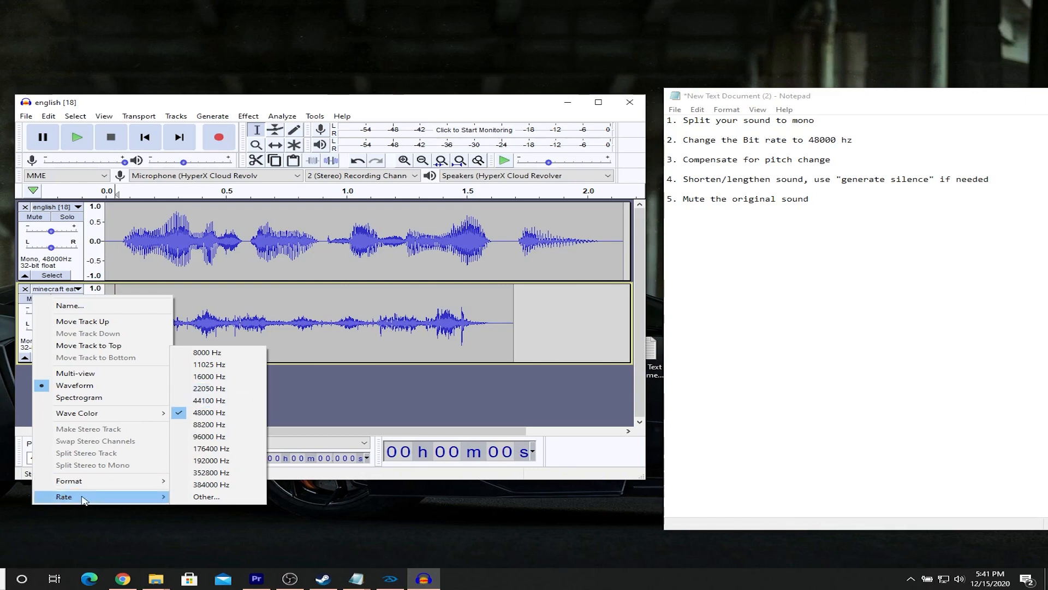
mouse_move(91, 498)
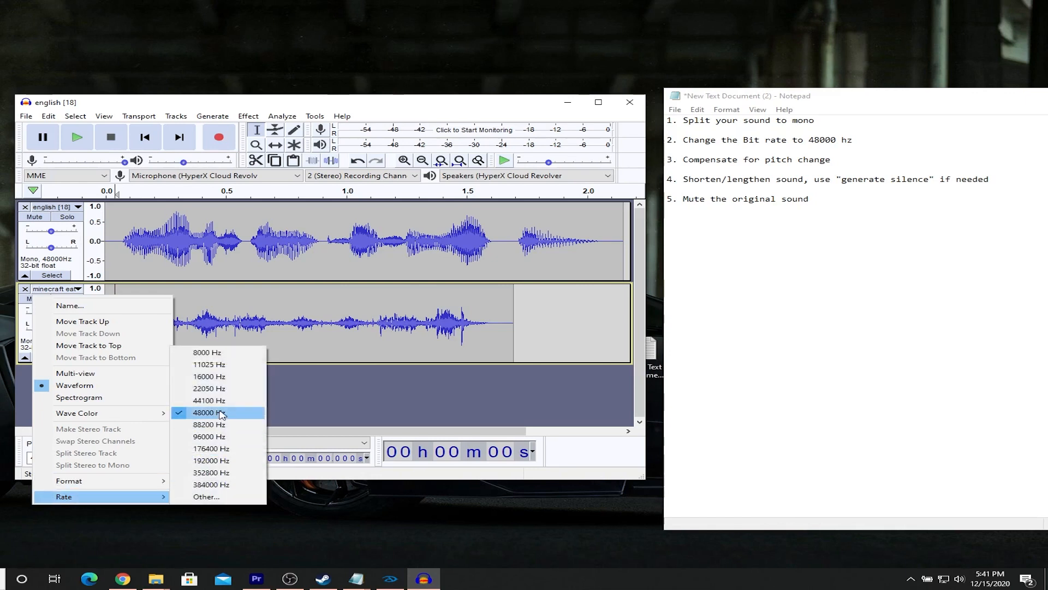
click(307, 412)
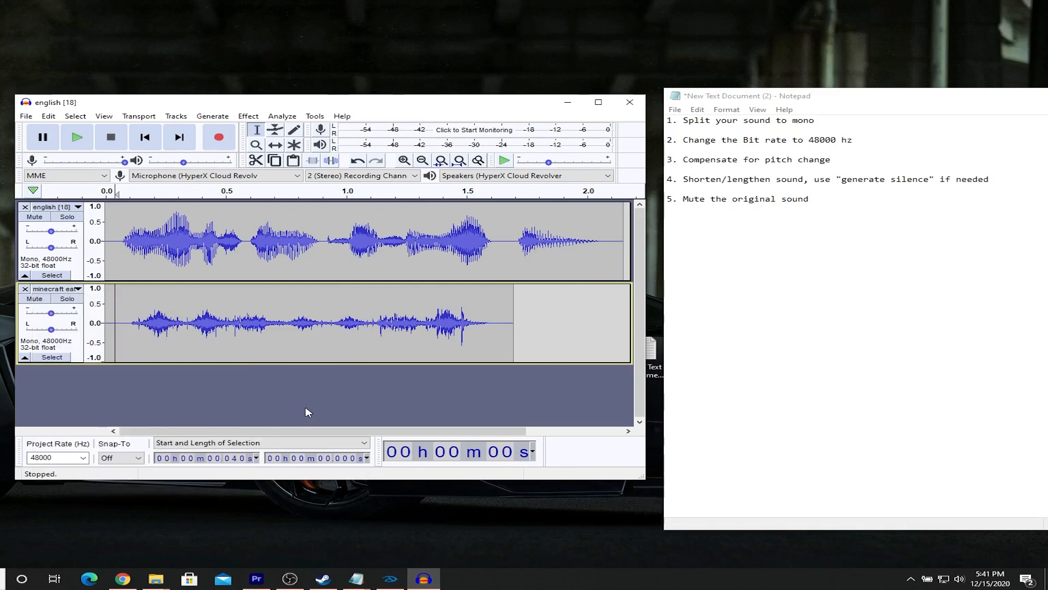
Step: Select the whole Minecraft eating clip and review the Change Pitch effect's settings without applying them
click(202, 330)
double_click(192, 334)
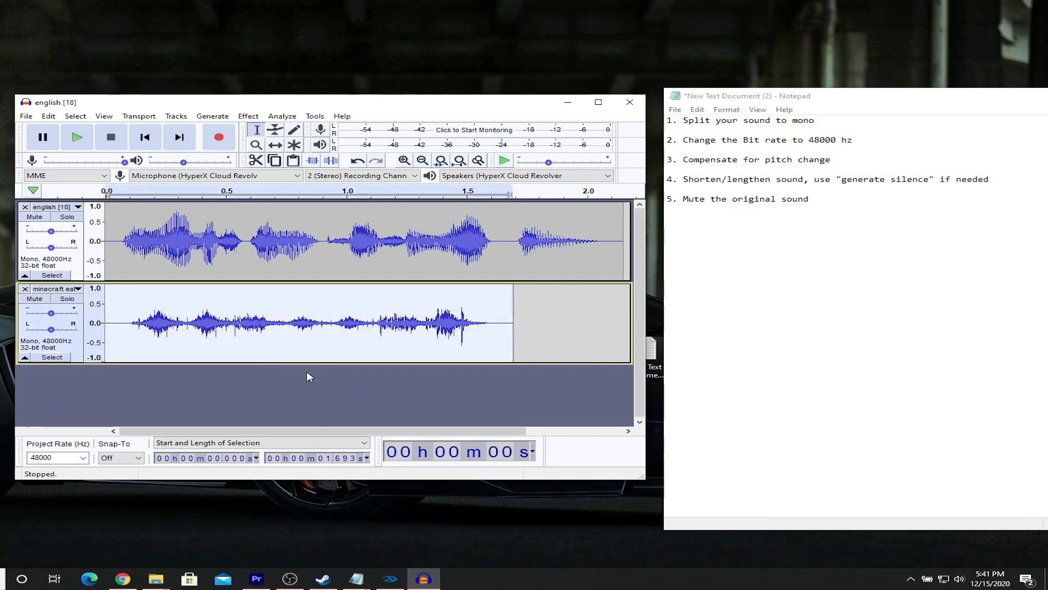
click(250, 117)
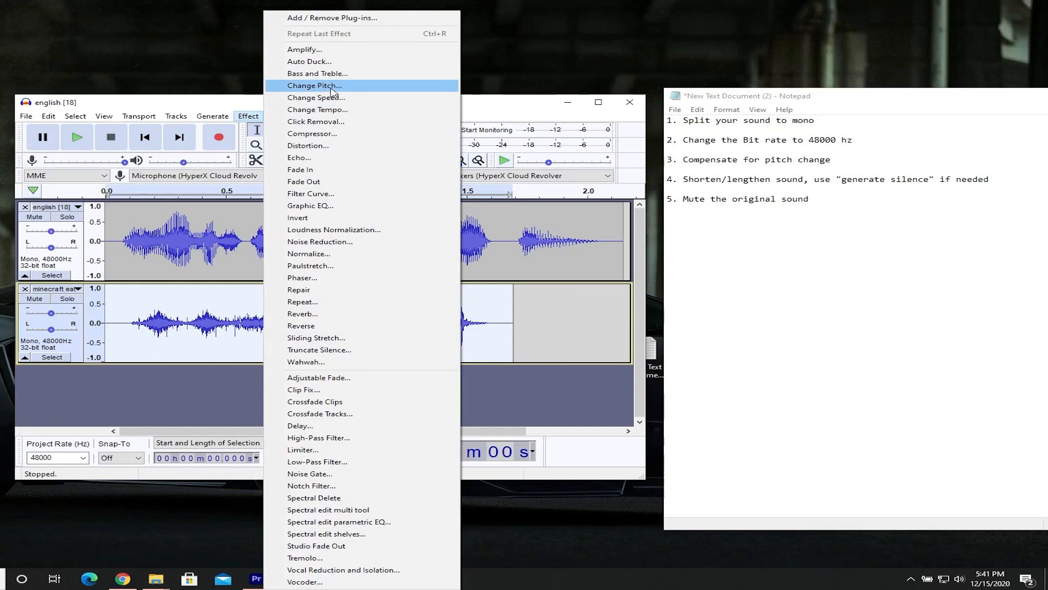
click(314, 86)
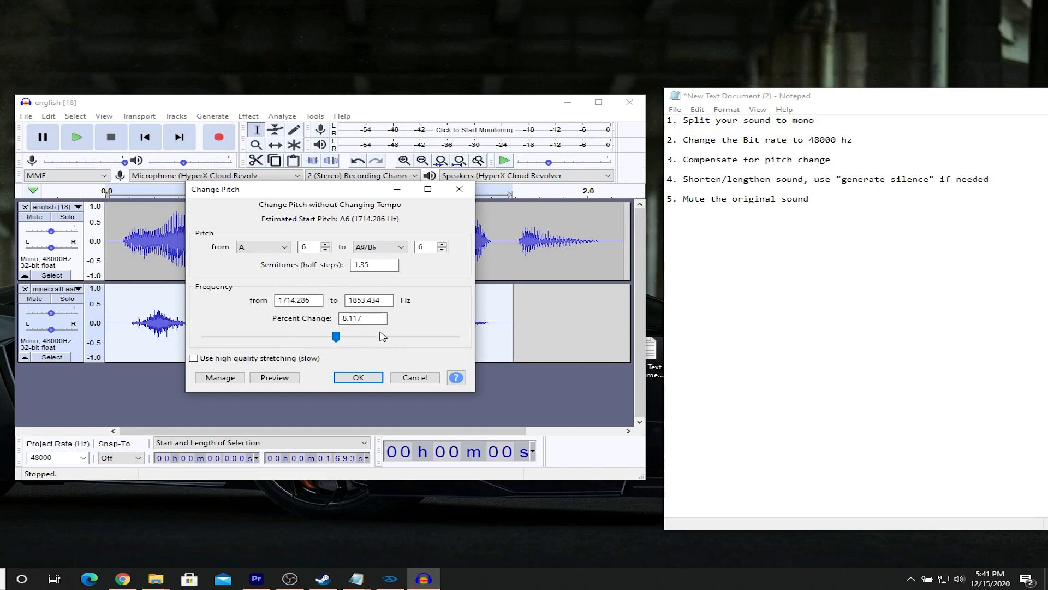
click(415, 377)
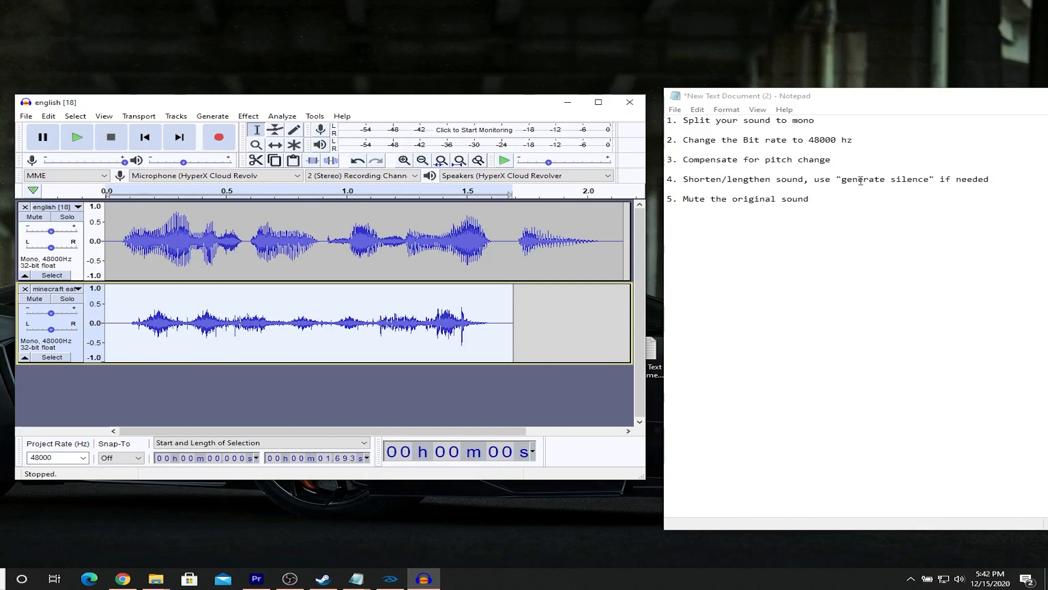
Step: Generate 0.457 s of silence after the Minecraft eating clip, extending it to the end of the english [18] clip
click(490, 312)
drag(280, 435, 376, 435)
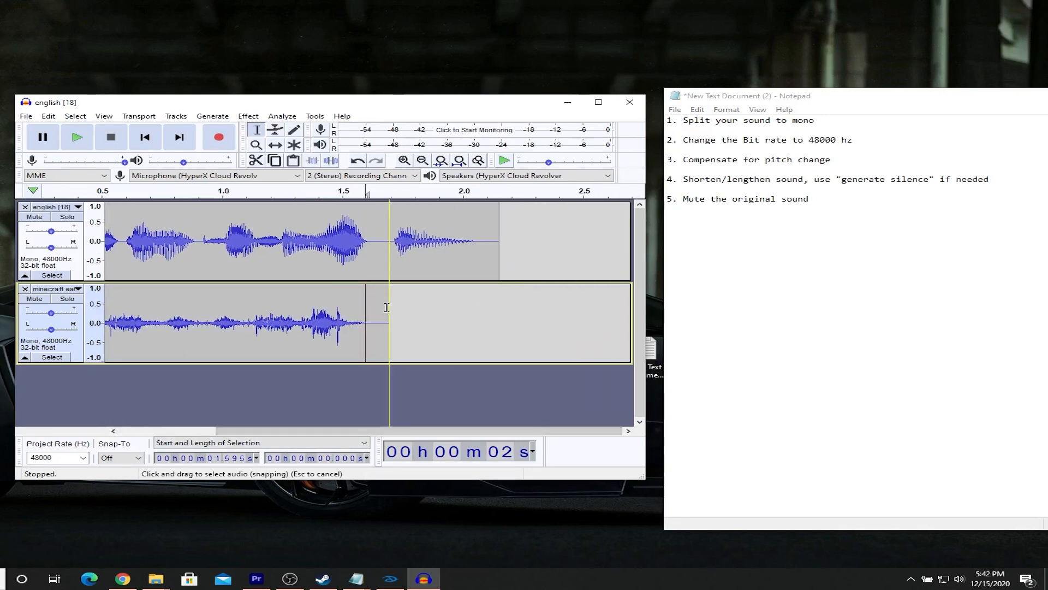
drag(389, 308, 499, 311)
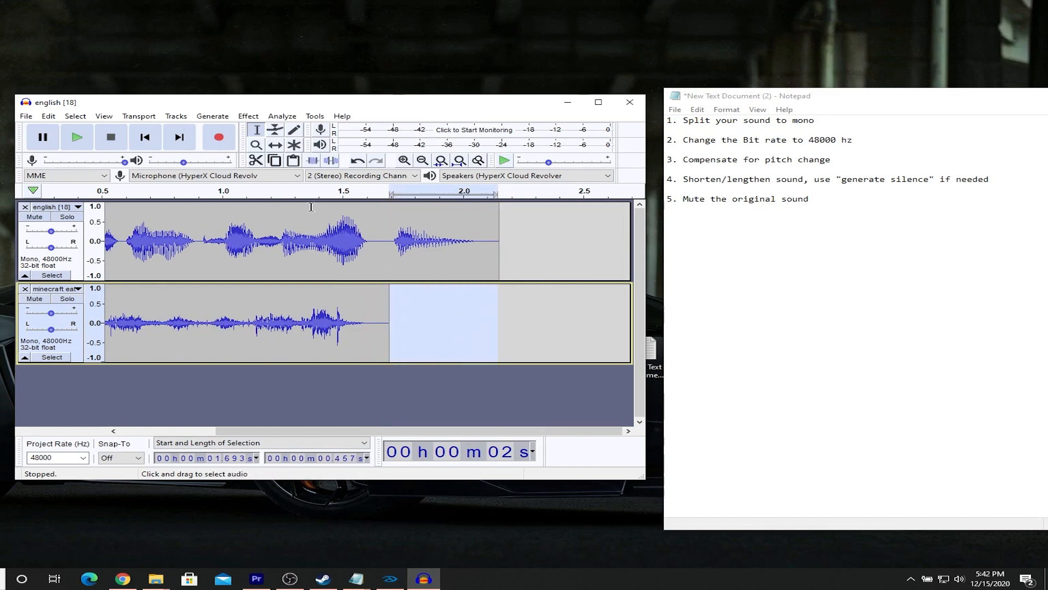
click(212, 116)
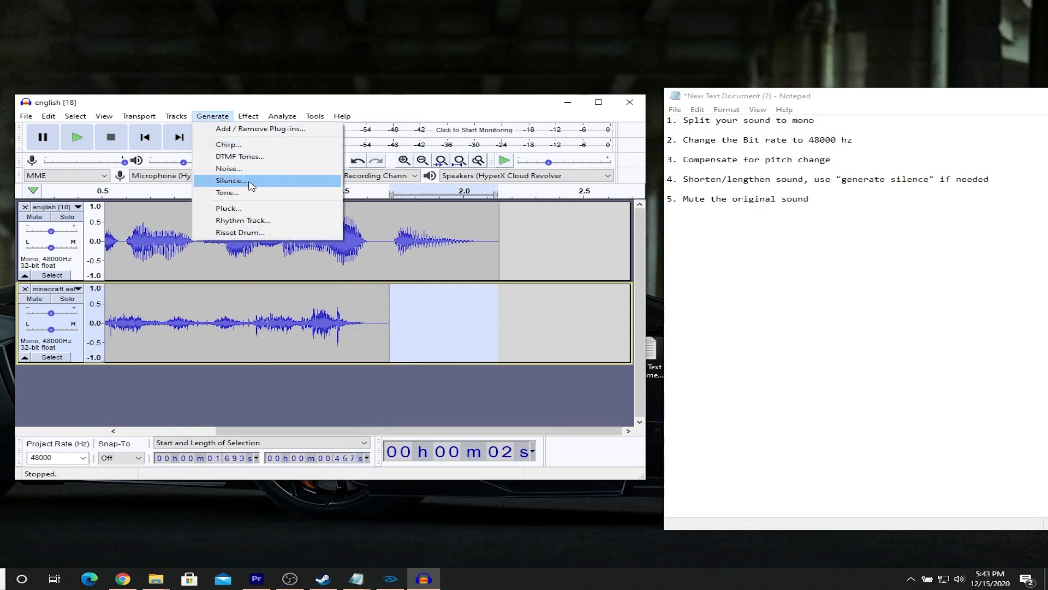
click(251, 186)
click(365, 323)
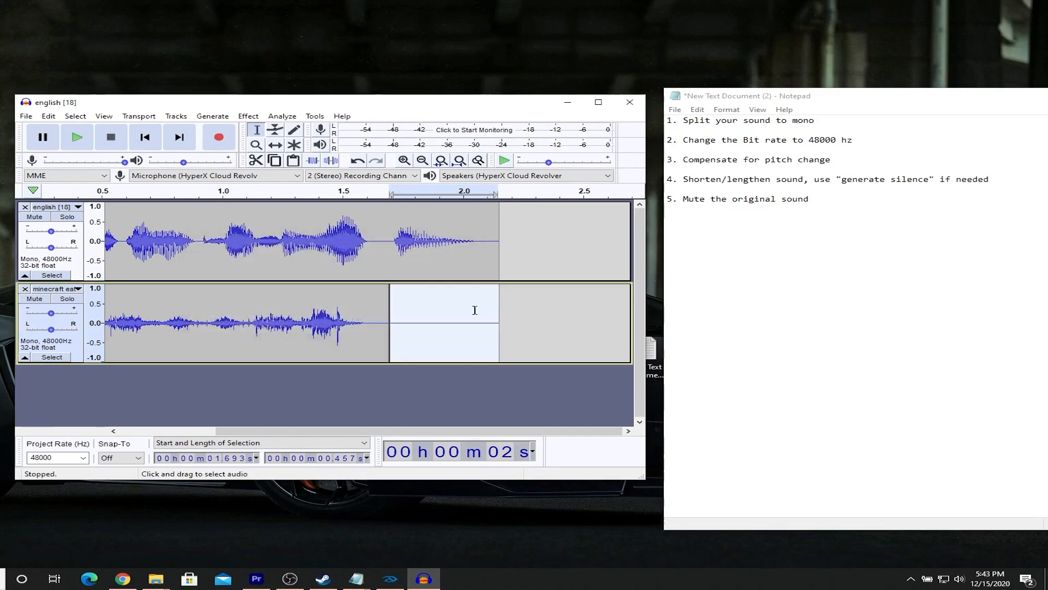
drag(323, 431, 299, 431)
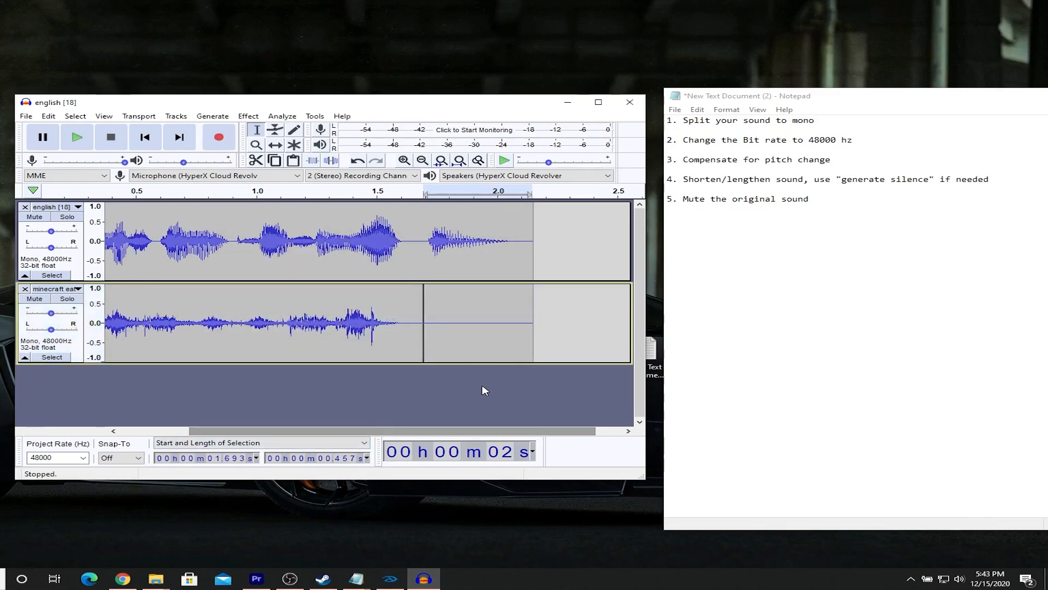
drag(397, 431, 483, 437)
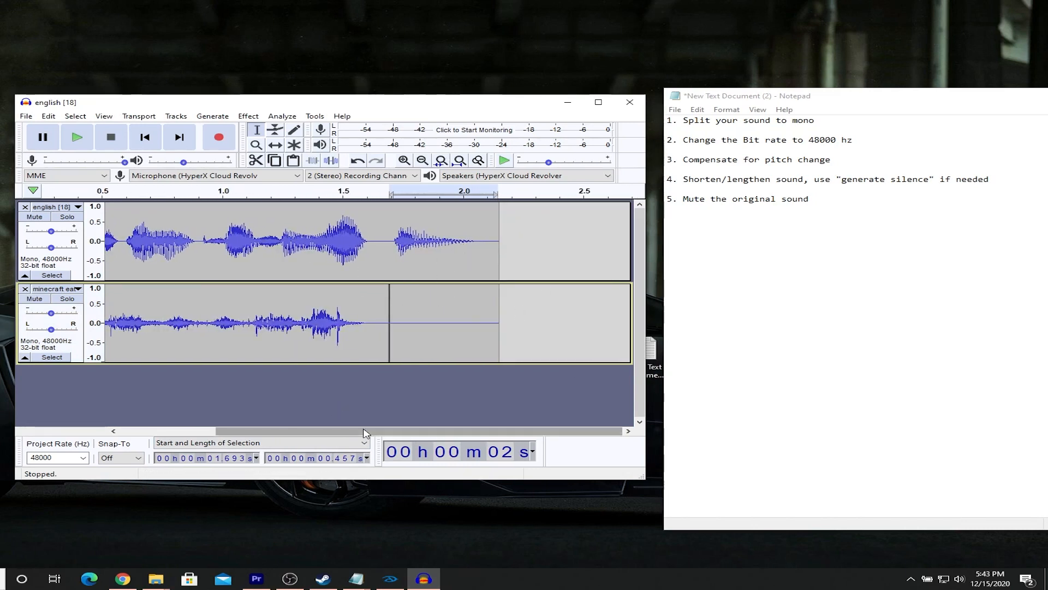
drag(415, 439, 467, 432)
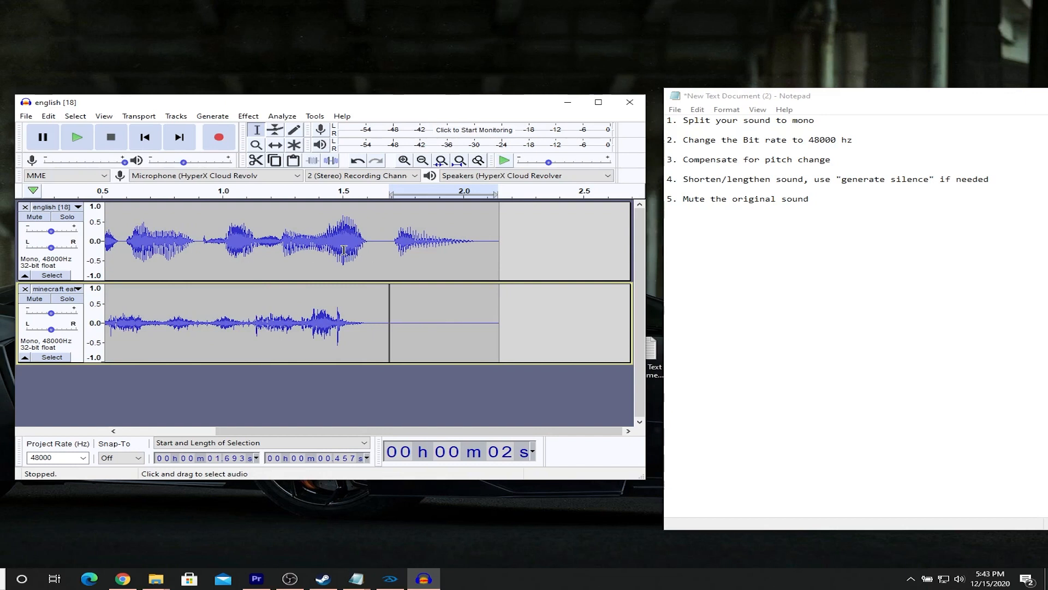
Step: Silence the whole original english [18] clip by amplifying it by -50 dB, and play back the combined tracks
drag(437, 431, 338, 445)
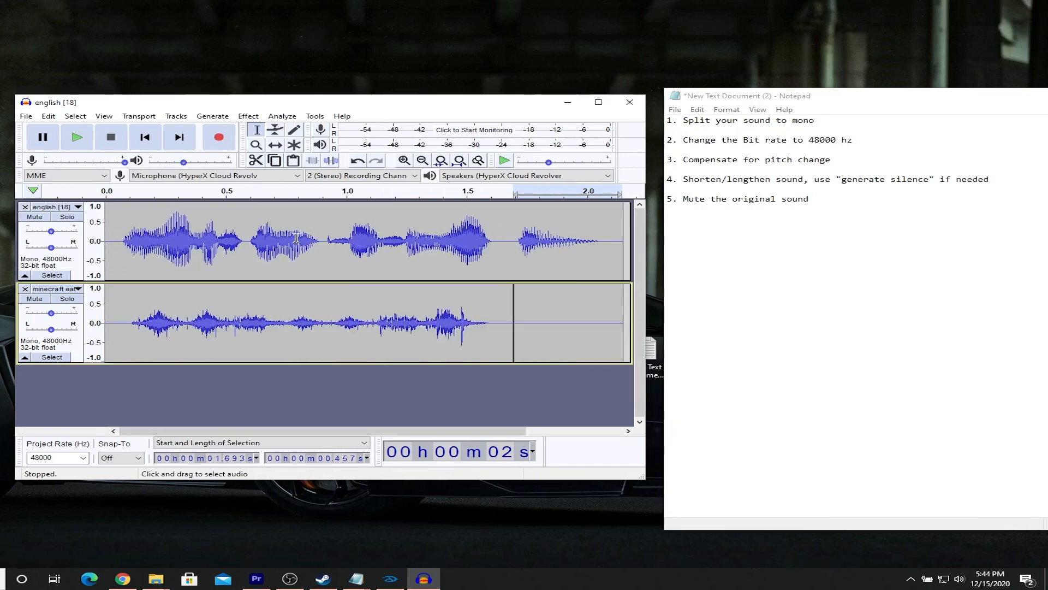
double_click(375, 236)
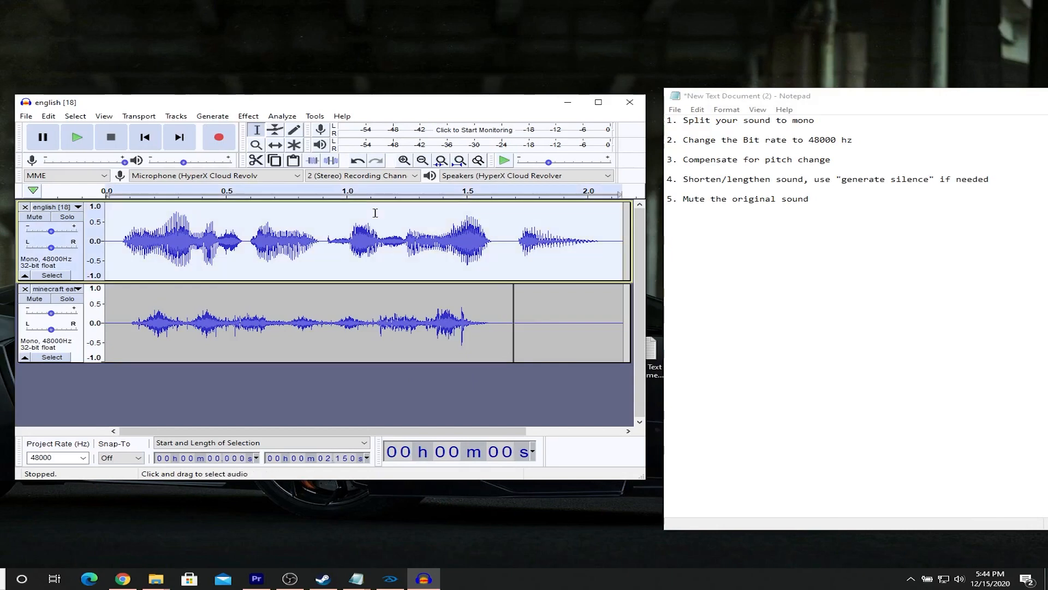
click(248, 116)
click(316, 51)
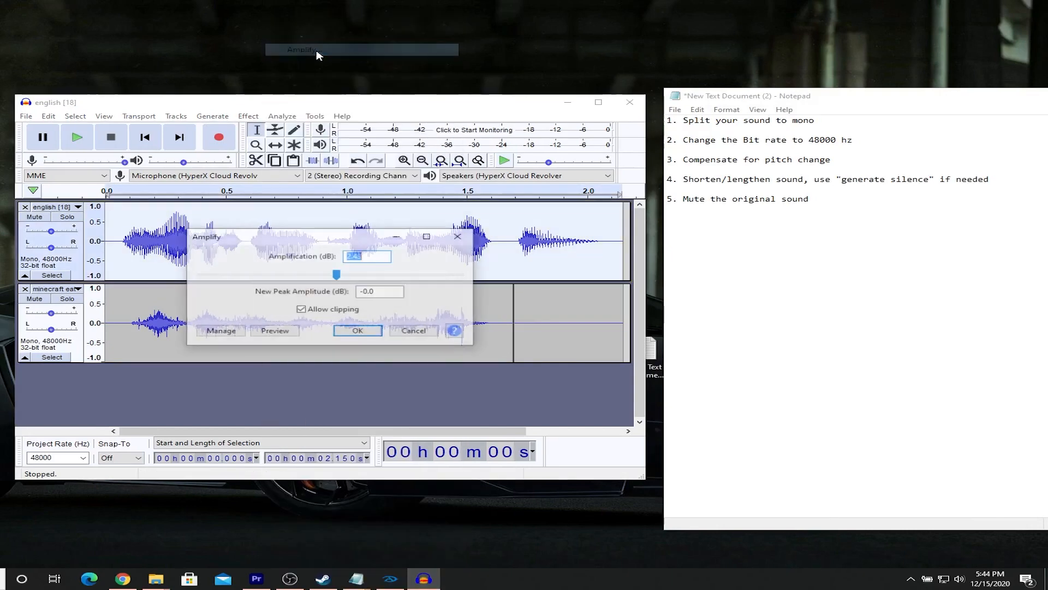
drag(337, 274, 62, 296)
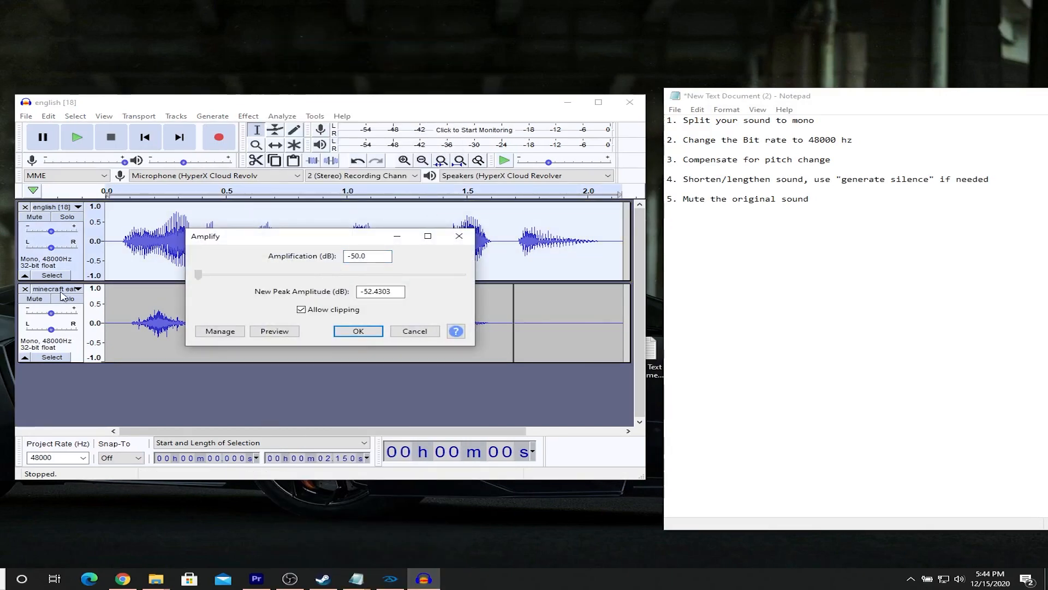
click(358, 331)
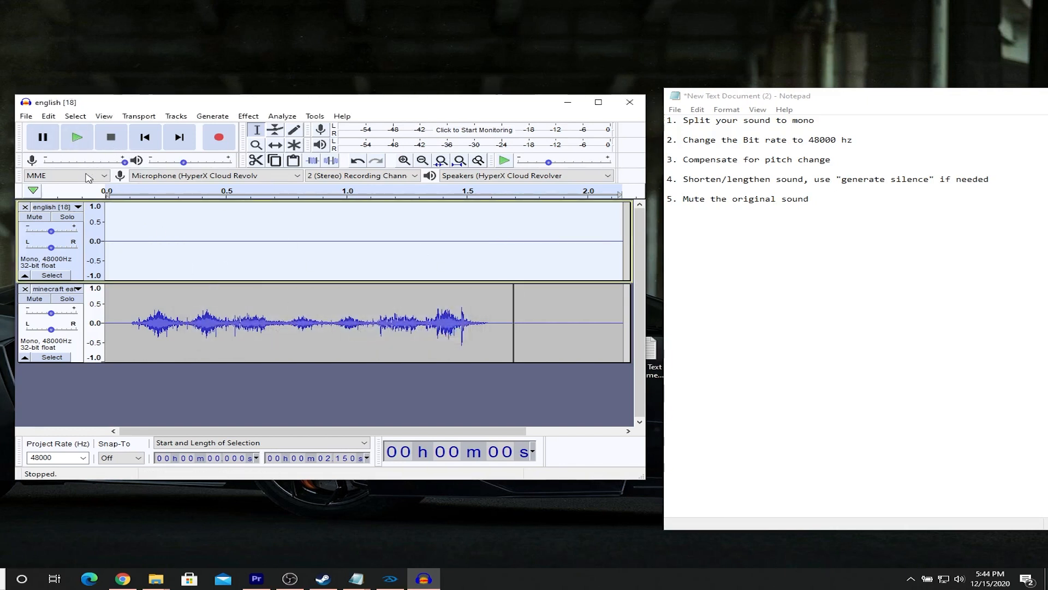
key(space)
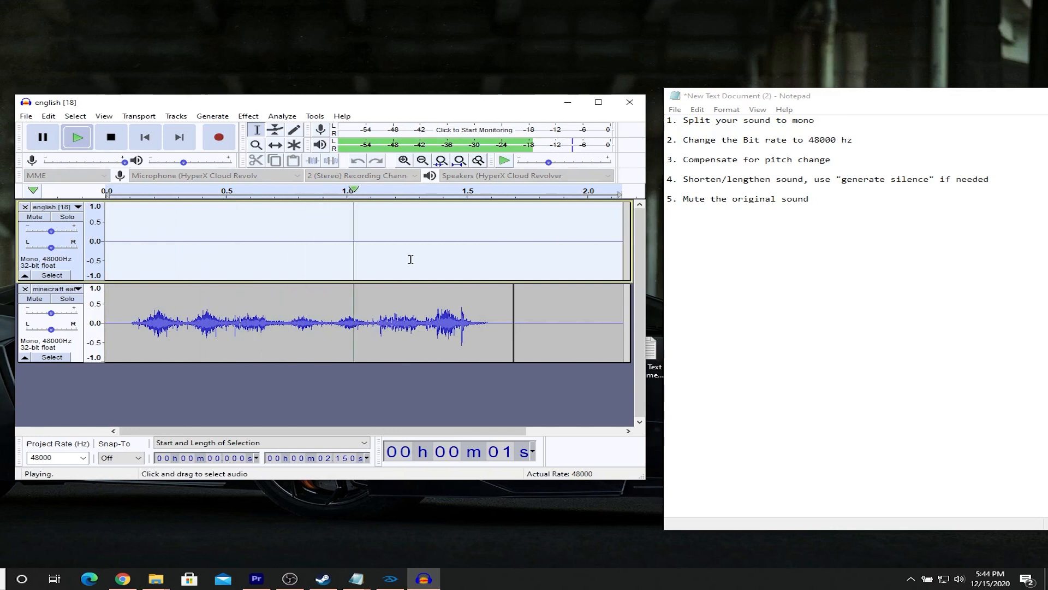
Step: Export the mix as an MP3 named english [18] to the Desktop, and close the project without saving it
click(24, 117)
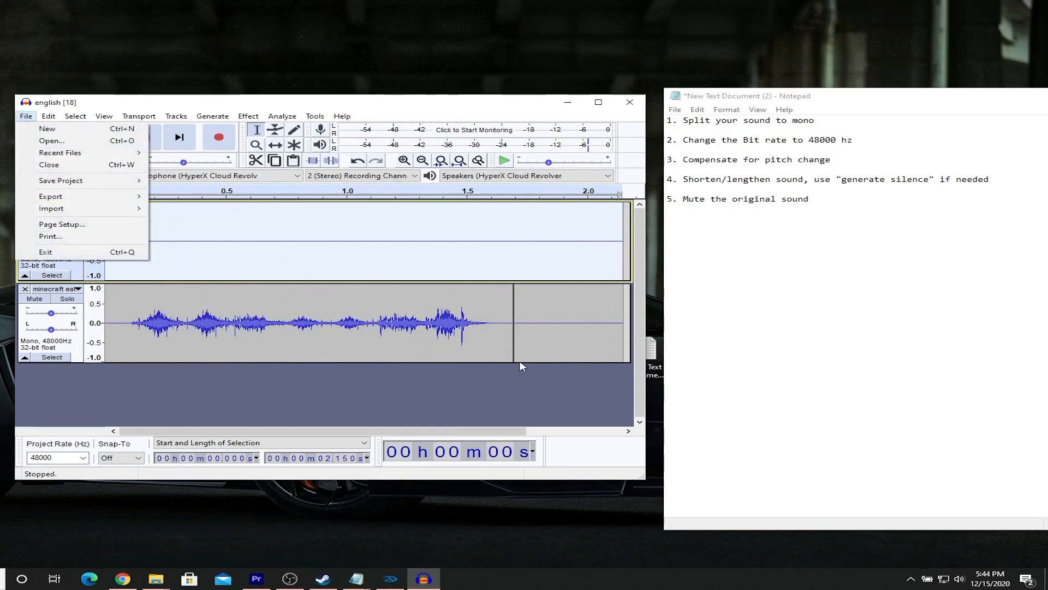
mouse_move(102, 197)
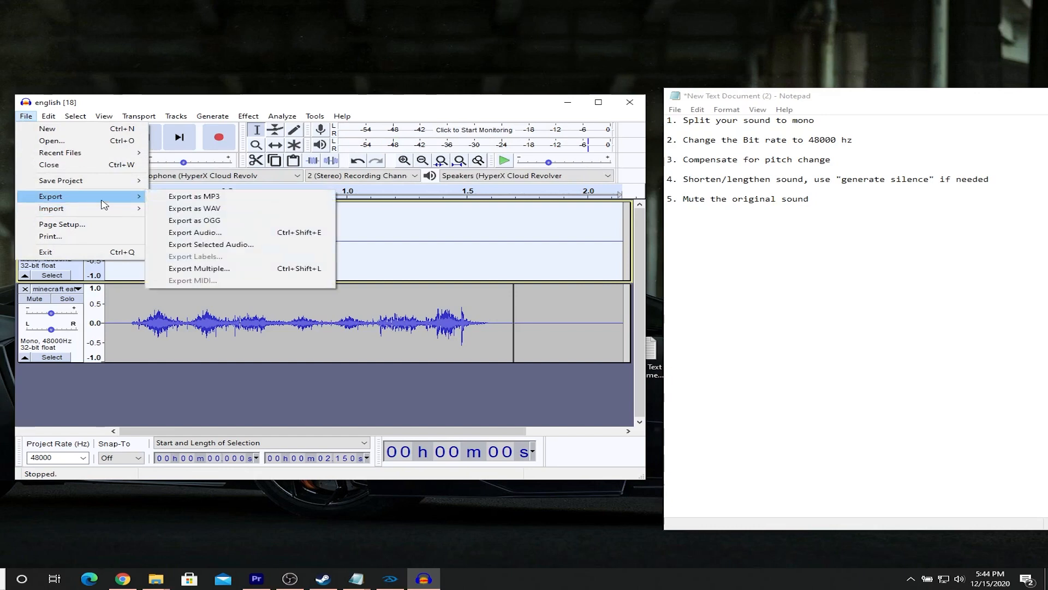
click(222, 200)
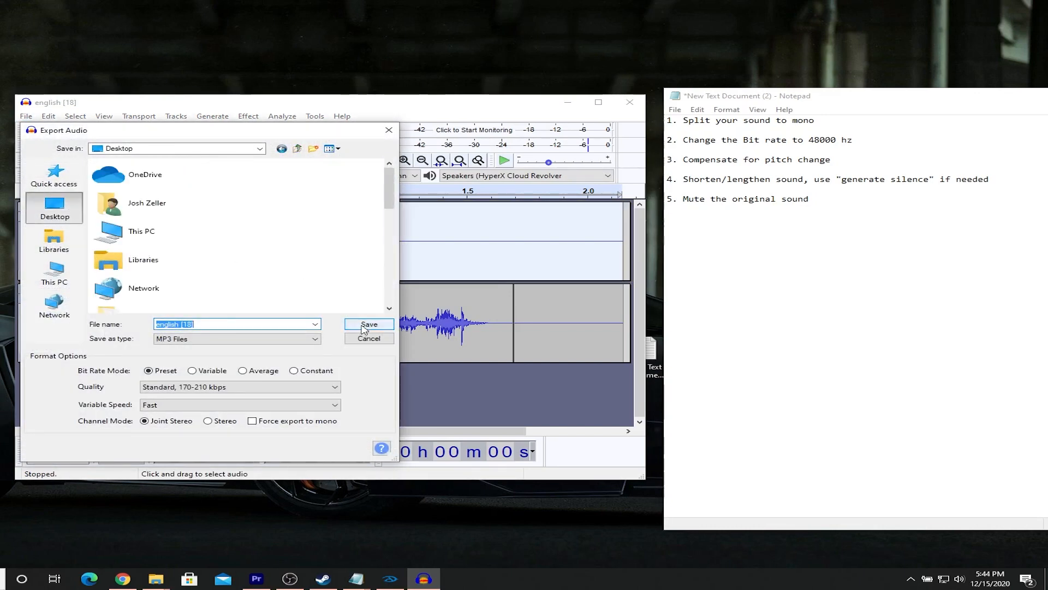
click(364, 327)
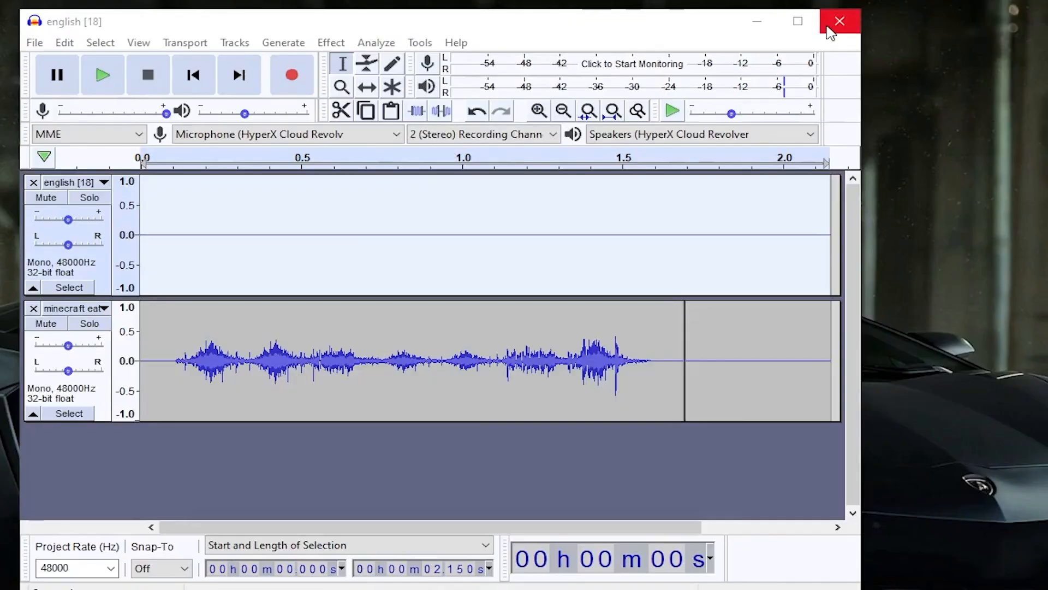
click(840, 24)
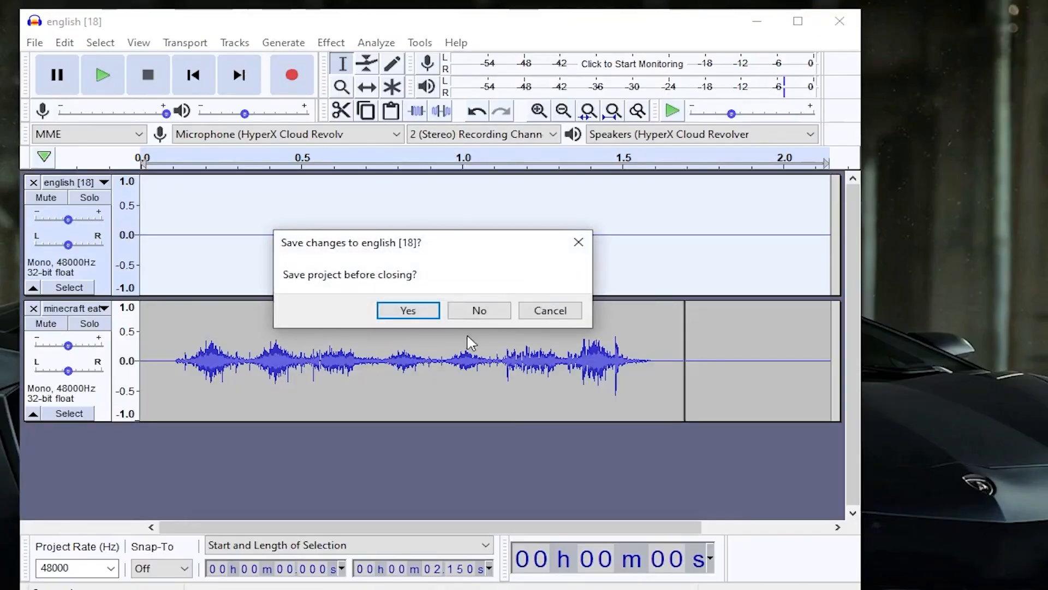
click(492, 309)
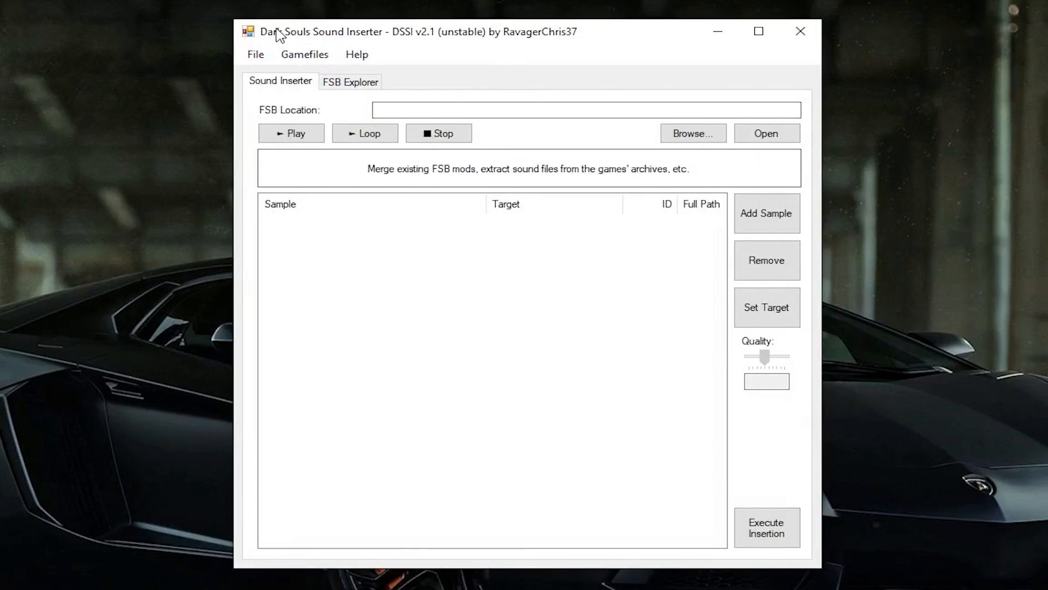
Step: In Dark Souls Sound Inserter, load english.fsb from the Halo 3 fmod\pc folder
click(702, 134)
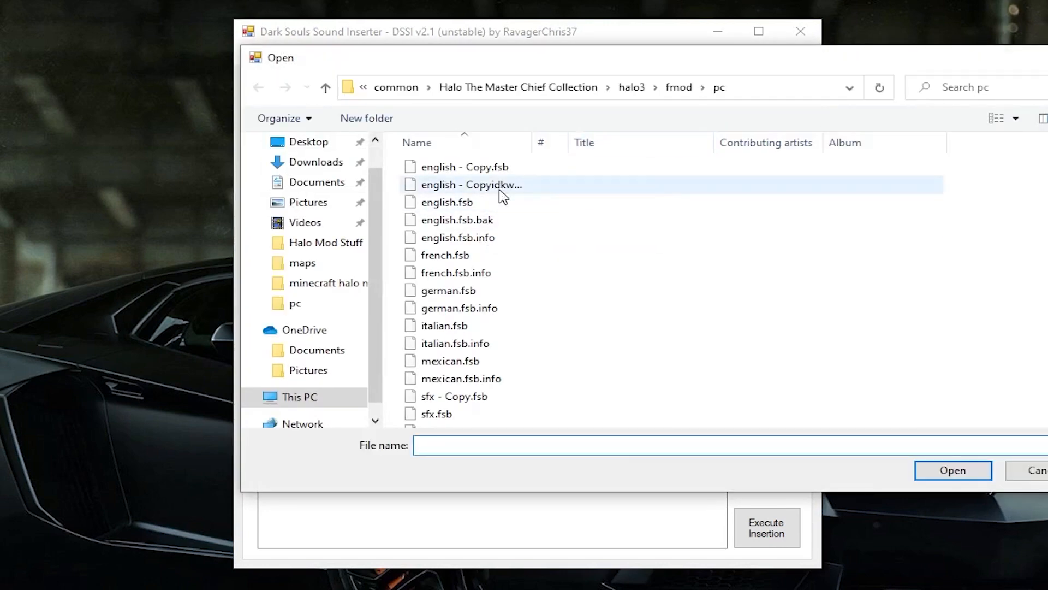
click(480, 208)
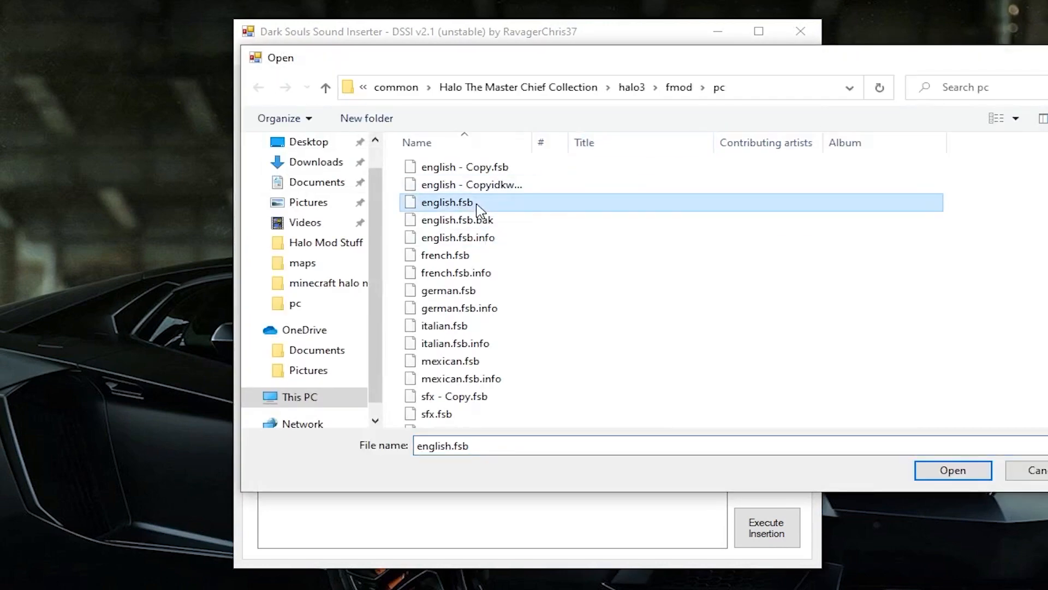
double_click(470, 203)
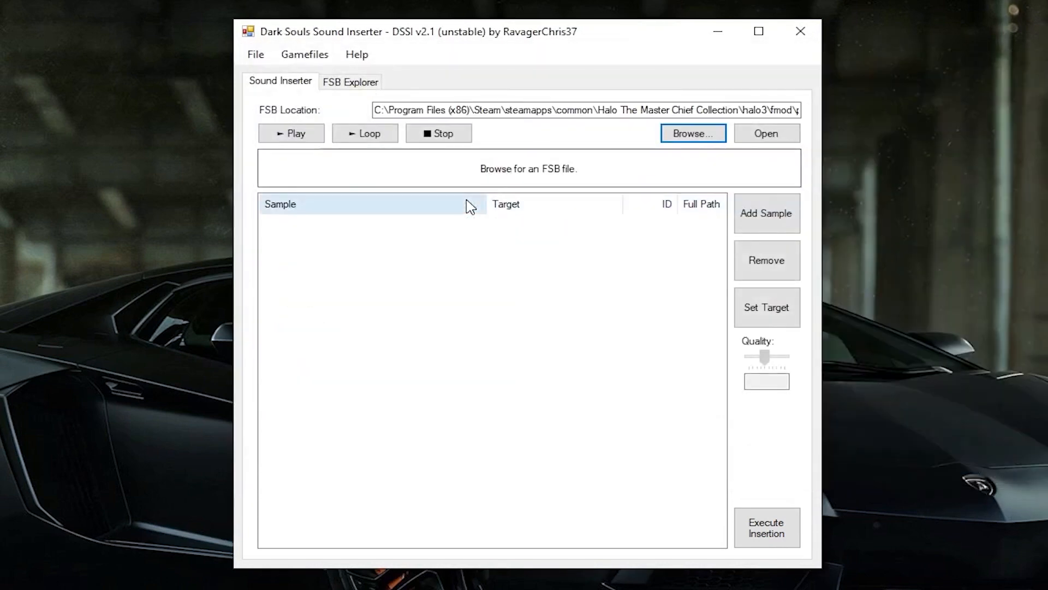
click(769, 137)
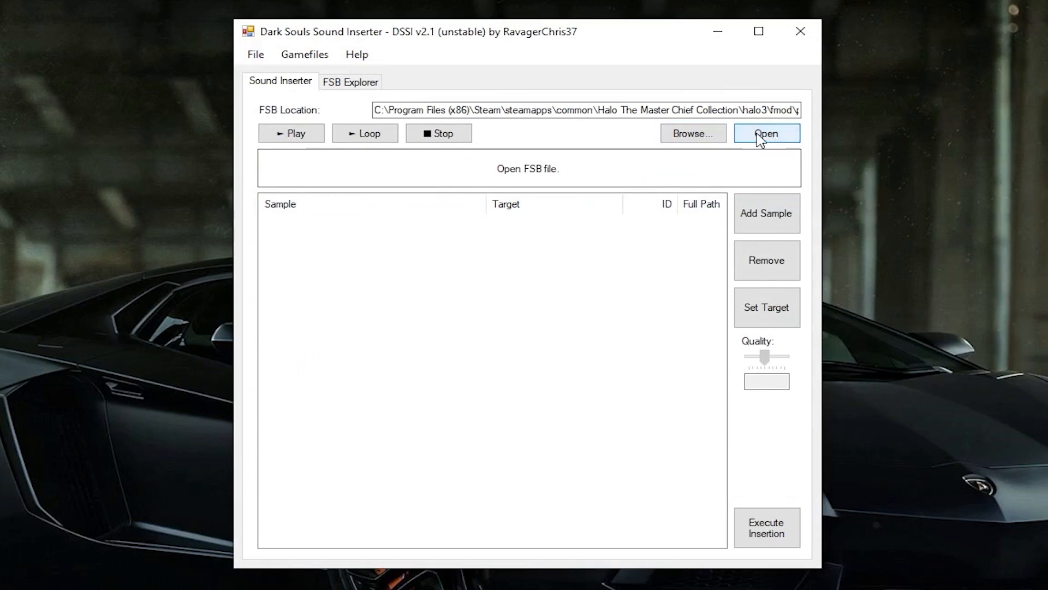
click(745, 132)
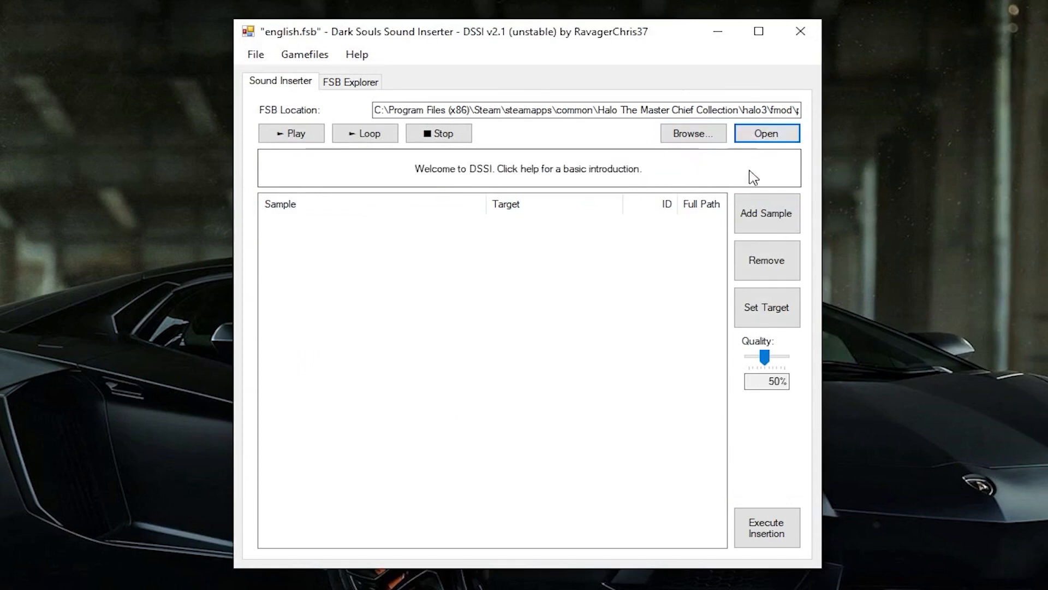
Step: Set the insertion quality to 100% and add the exported english [18] file to the sample list
drag(763, 362, 783, 356)
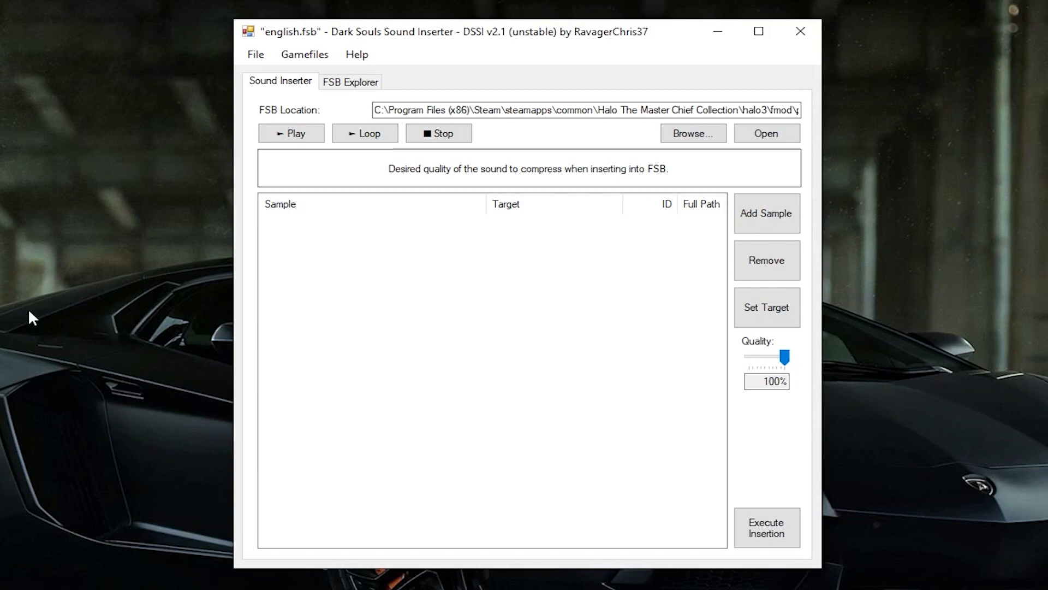
drag(332, 276, 420, 327)
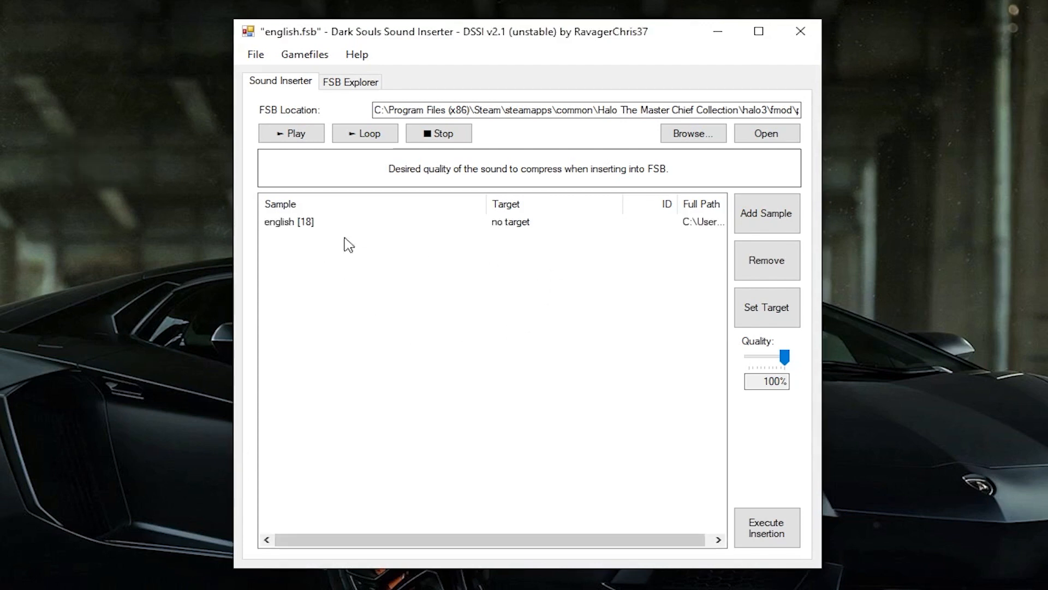
Step: Set 010ta_010_ma2 (ID 17) as the target of the english [18] sample and execute the insertion
click(315, 224)
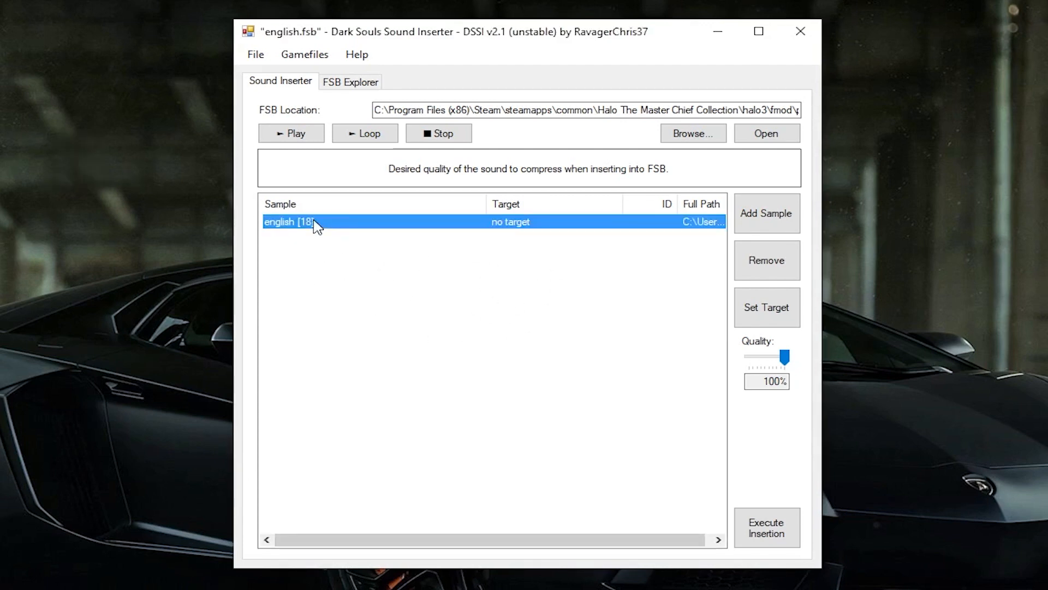
click(763, 317)
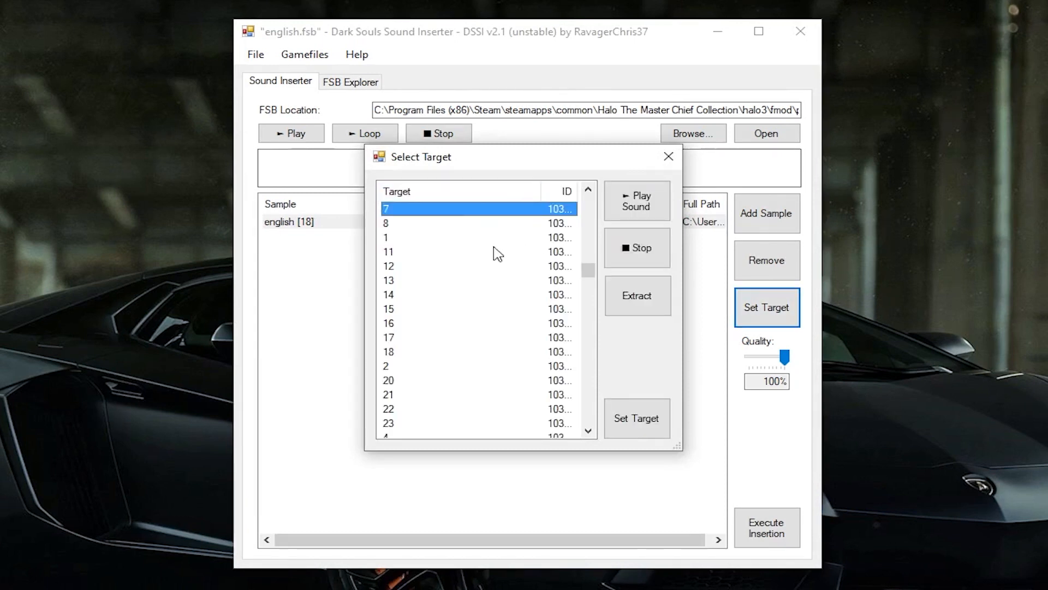
scroll(491, 289, up, 4)
drag(596, 268, 593, 201)
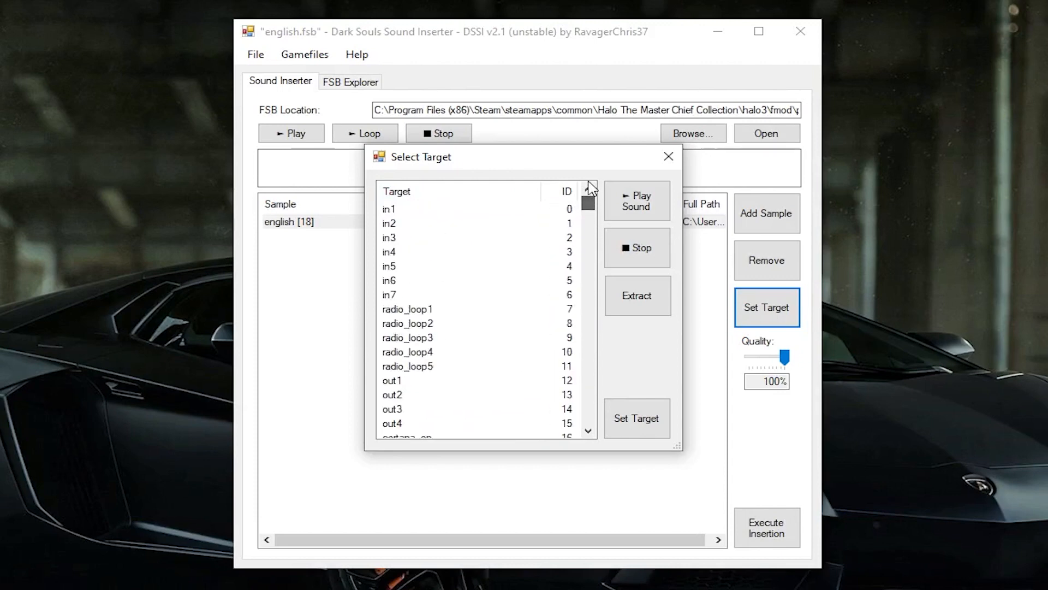
scroll(480, 306, down, 3)
scroll(466, 324, down, 1)
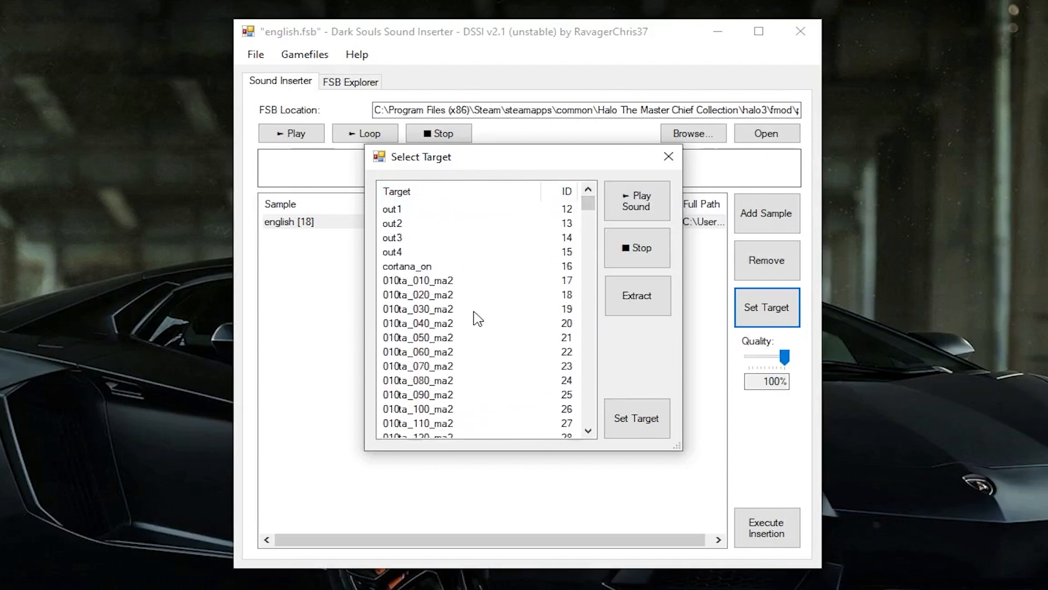
click(474, 281)
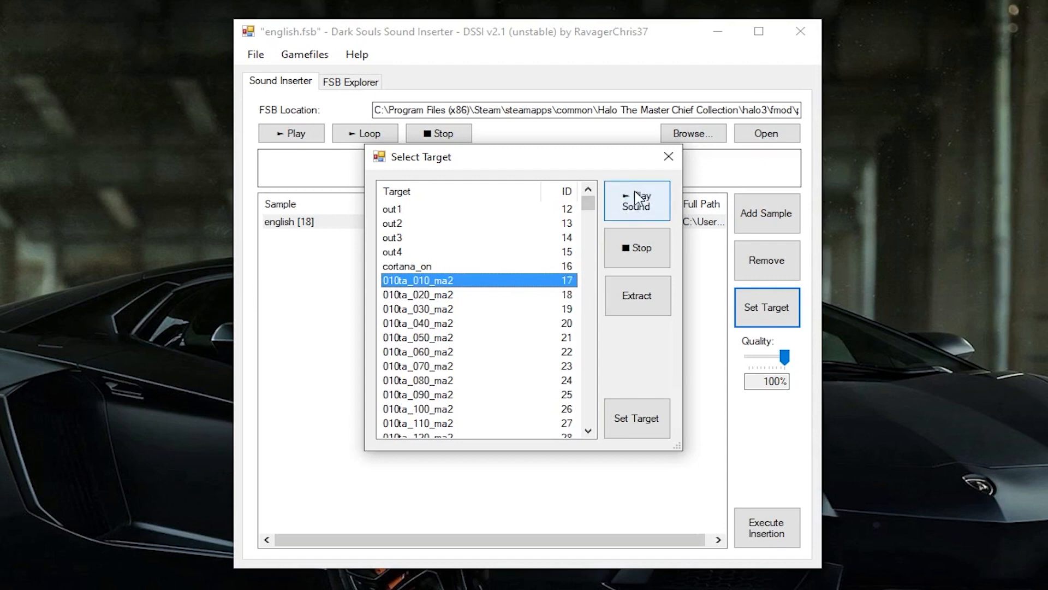
click(657, 419)
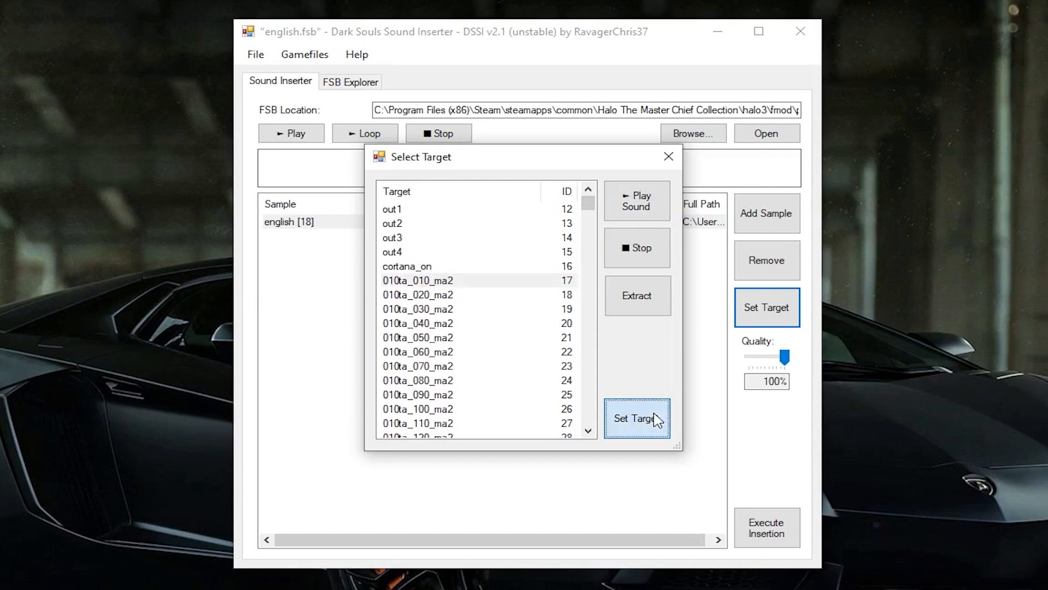
click(779, 526)
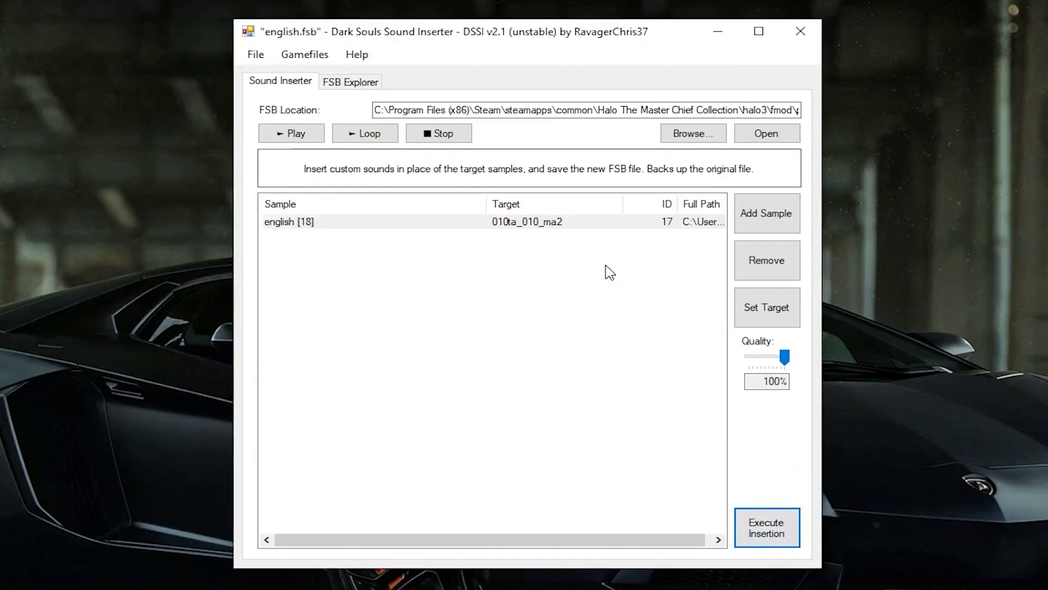
click(546, 361)
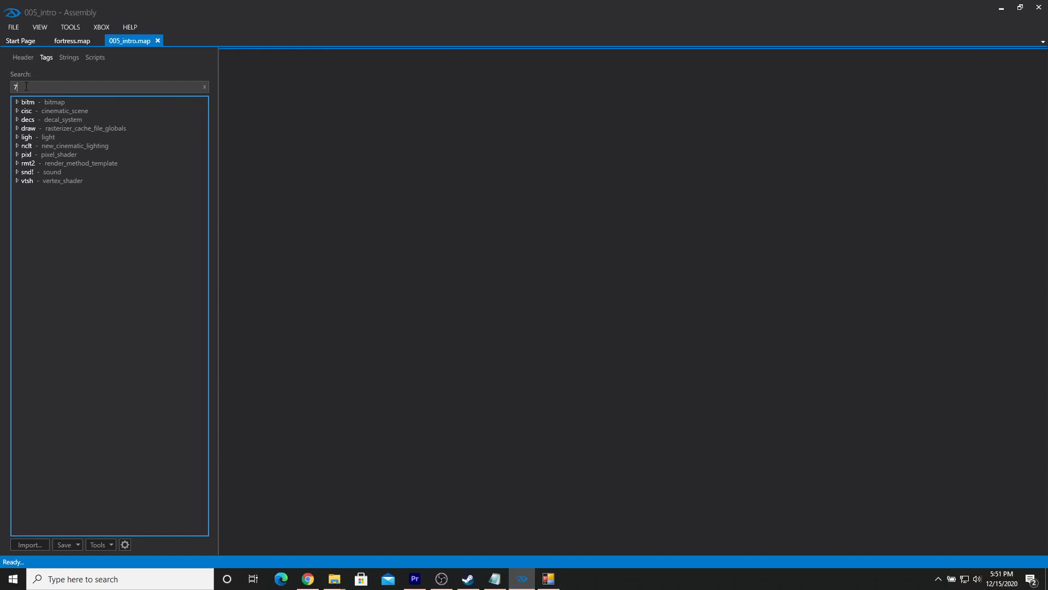
Step: Switch to Assembly, filter the 005_intro.map tags by 010ta_, and expand the snd! sound group
key(ctrl+a)
key(BackSpace)
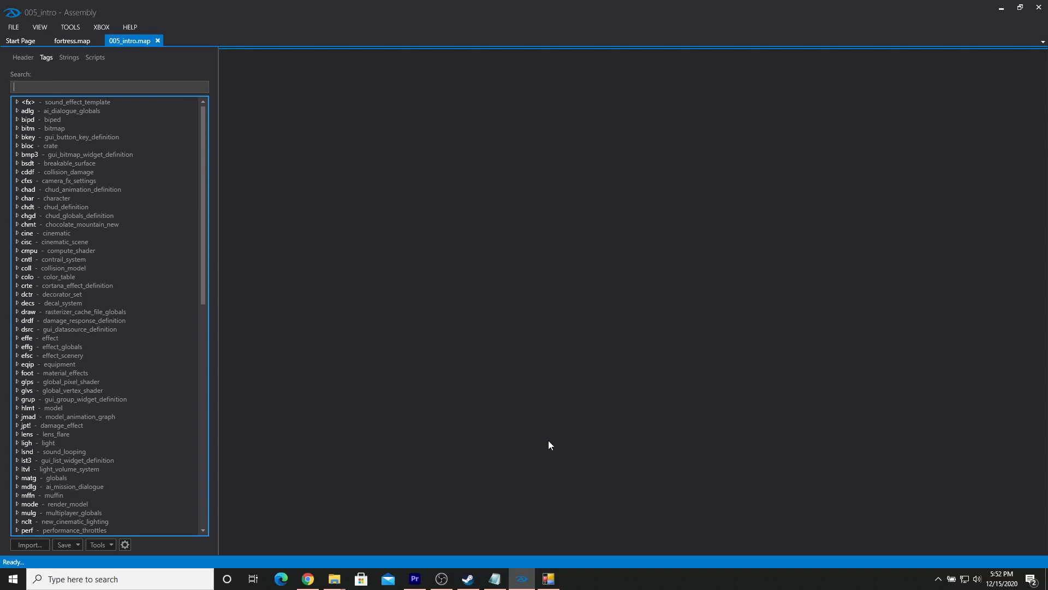
click(549, 578)
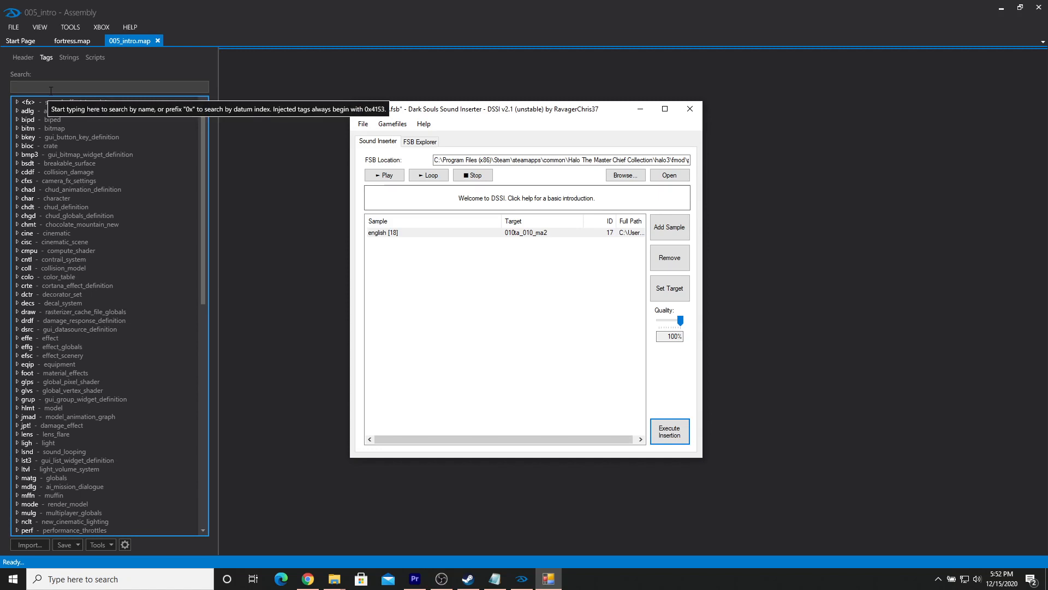
click(93, 86)
text(010-)
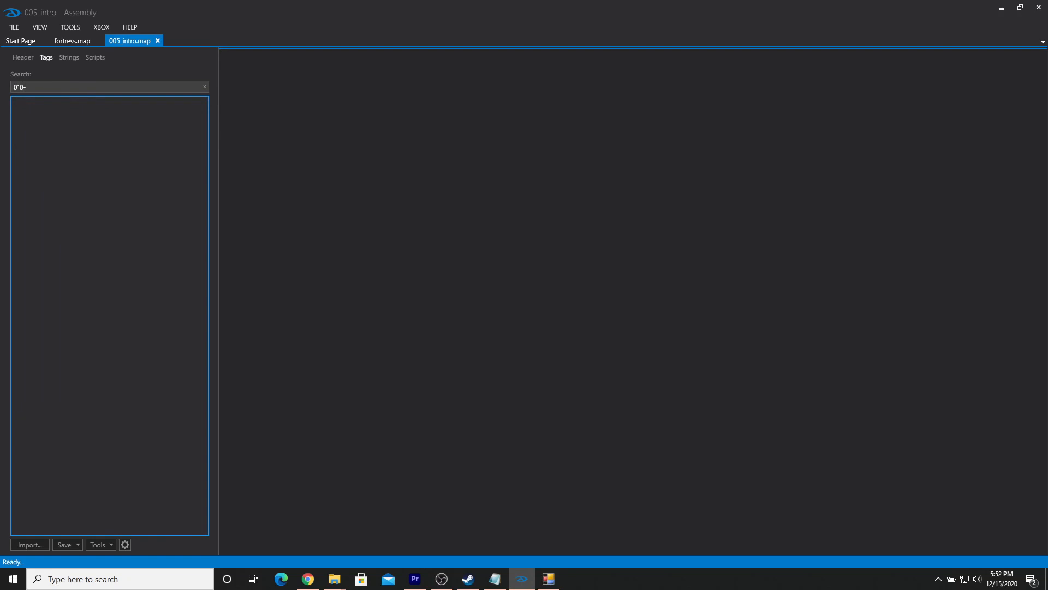
key(BackSpace)
text(_)
key(alt+Tab)
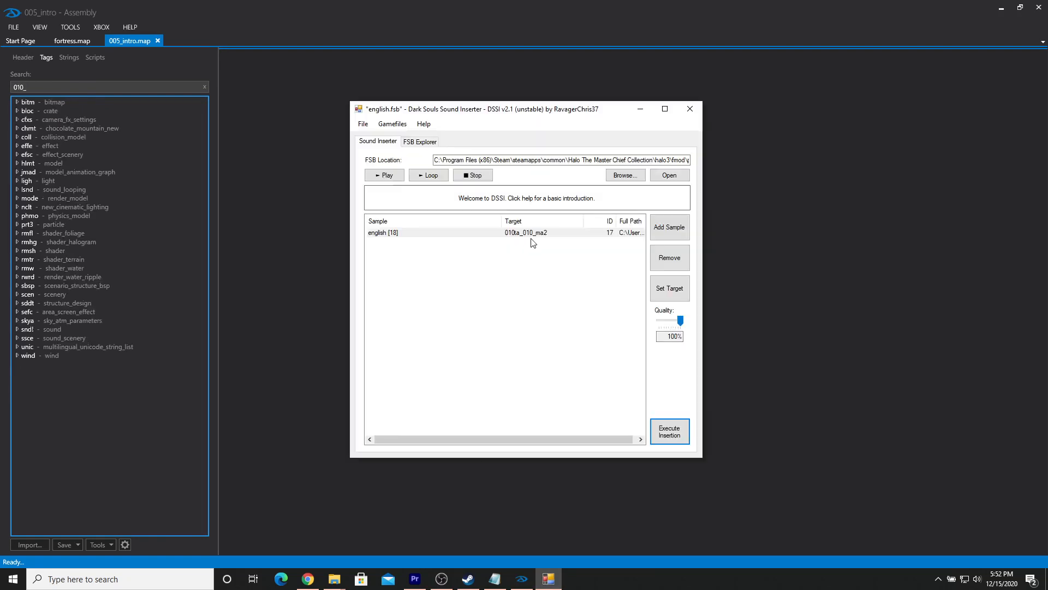
click(151, 169)
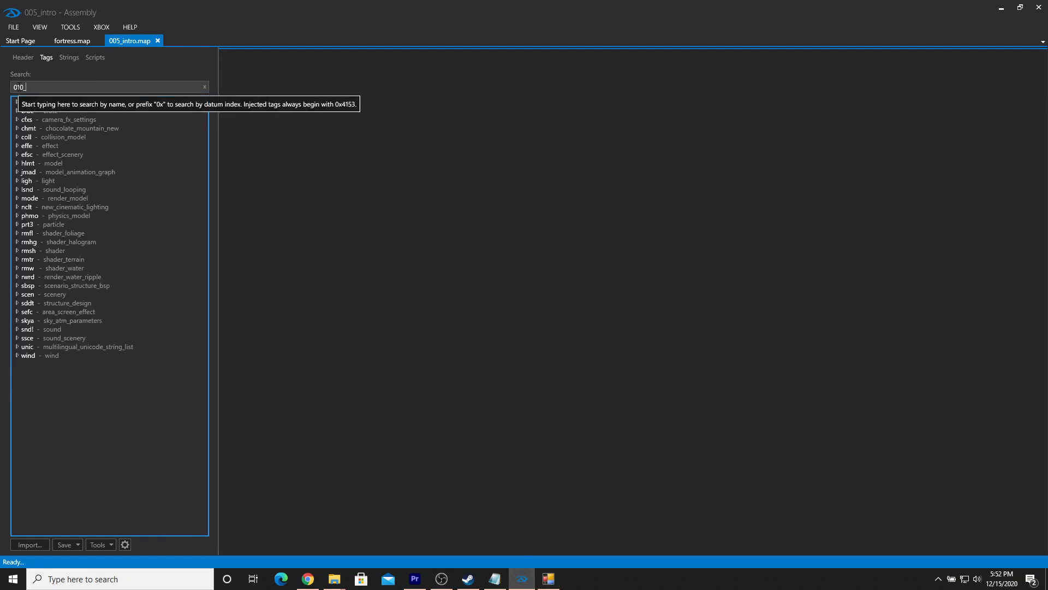
key(BackSpace)
text(ta)
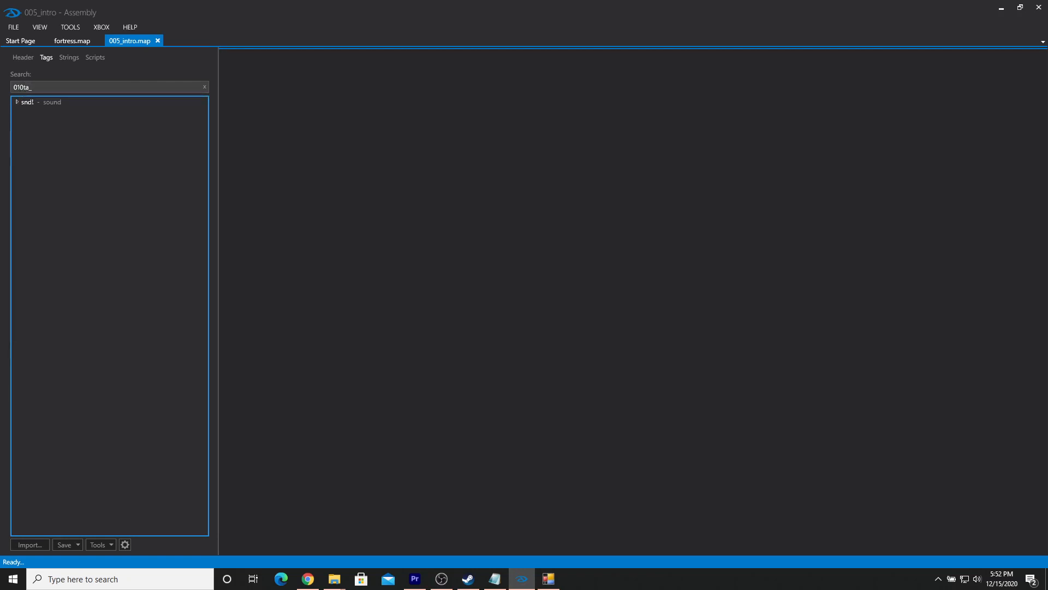
double_click(45, 101)
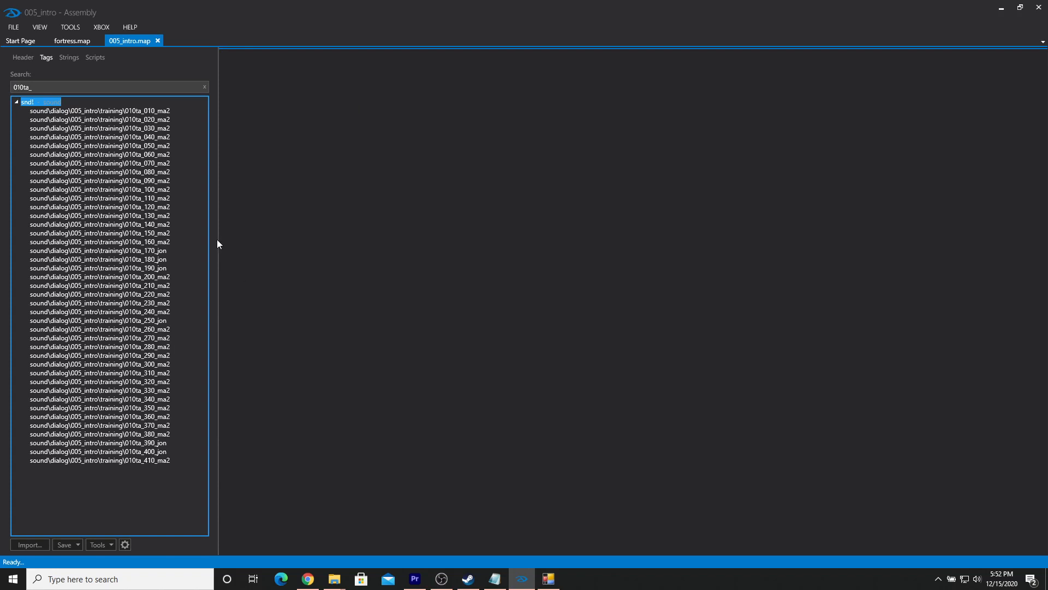
Step: Narrow the tag search to the inserter's target name, 010ta_010_ma2, and expand the snd! group
click(549, 579)
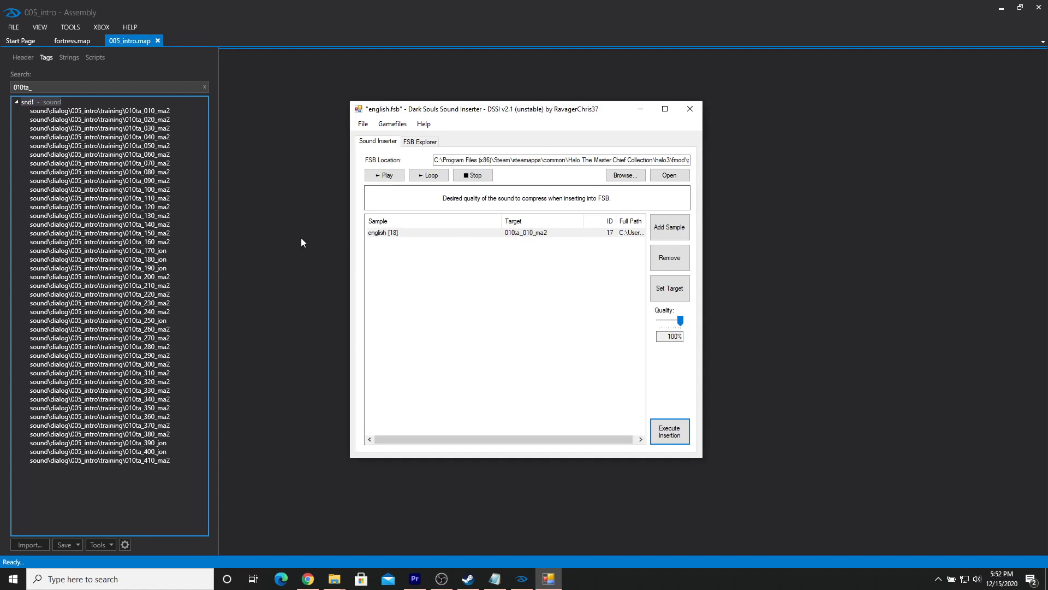
click(270, 231)
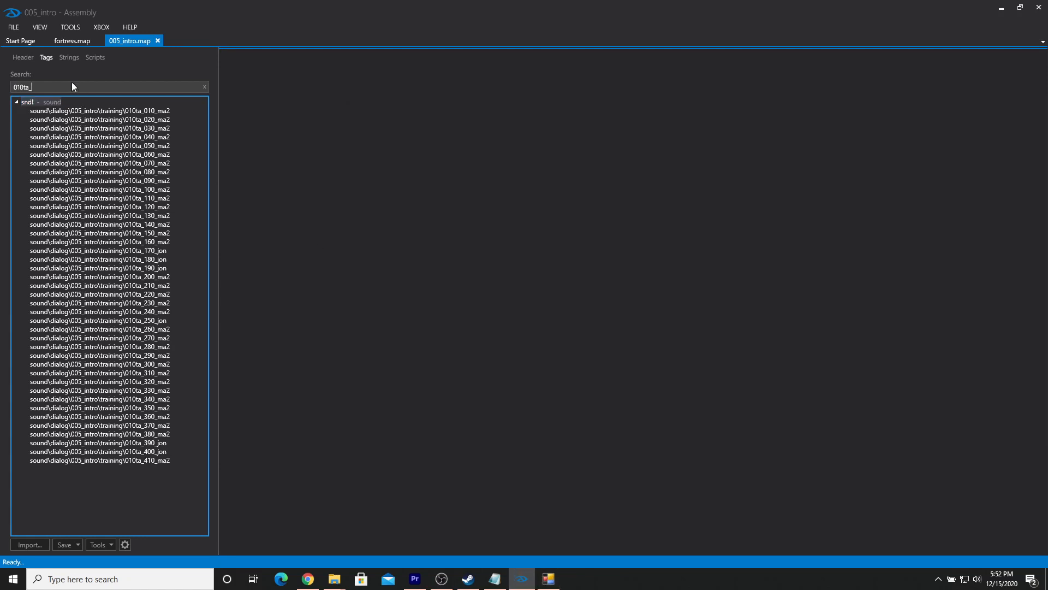
text(010)
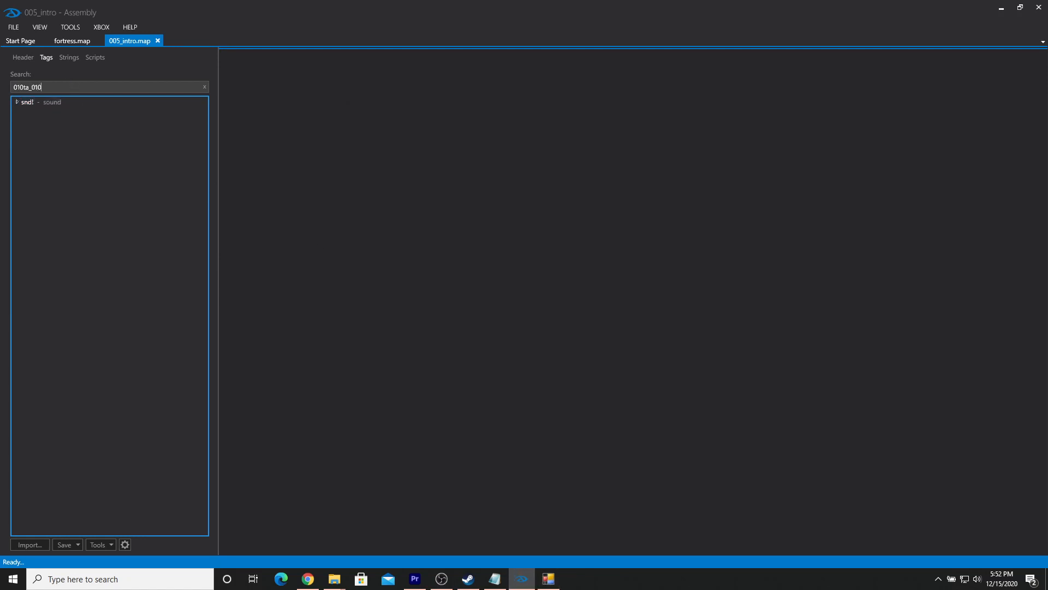
text(_ma2)
double_click(36, 104)
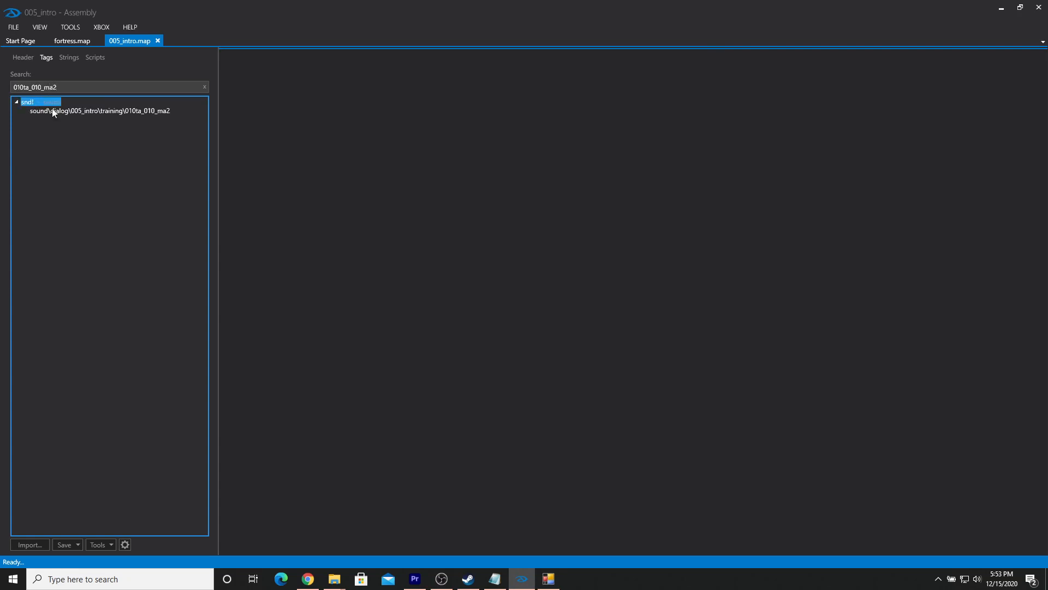
Step: Extract the 010ta_010_ma2 sound tag to the Desktop as a tag container named gsdahdshfh
right_click(87, 110)
click(126, 164)
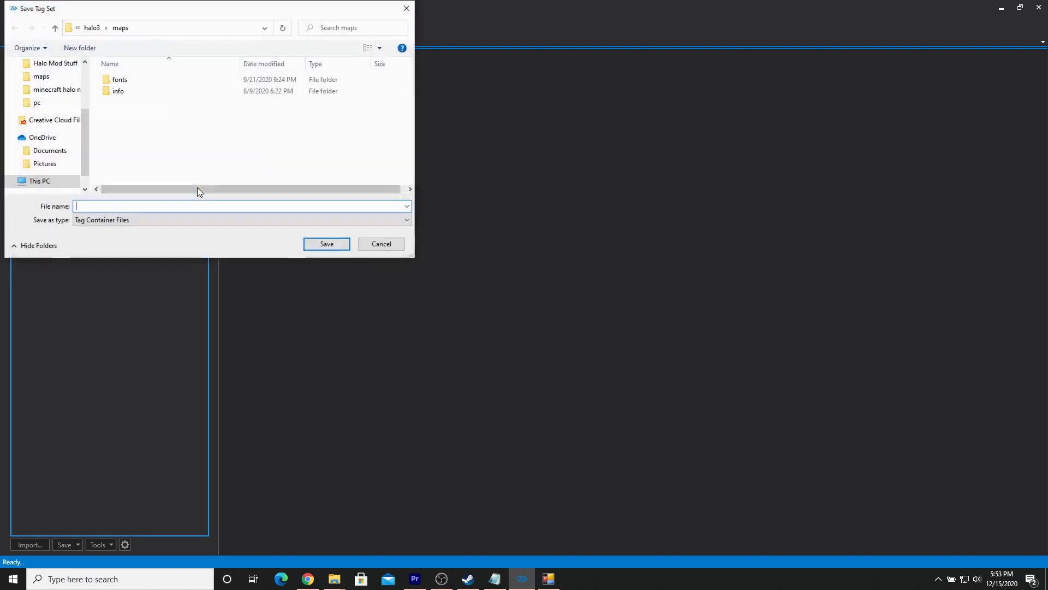
scroll(44, 82, up, 3)
click(45, 85)
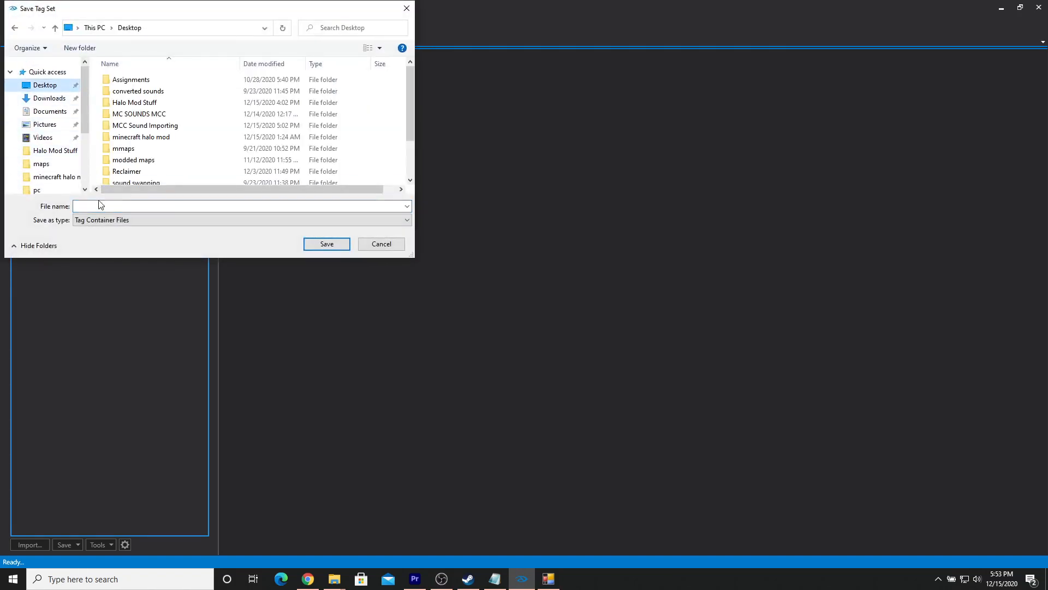
click(104, 205)
text(gsdahdshfh)
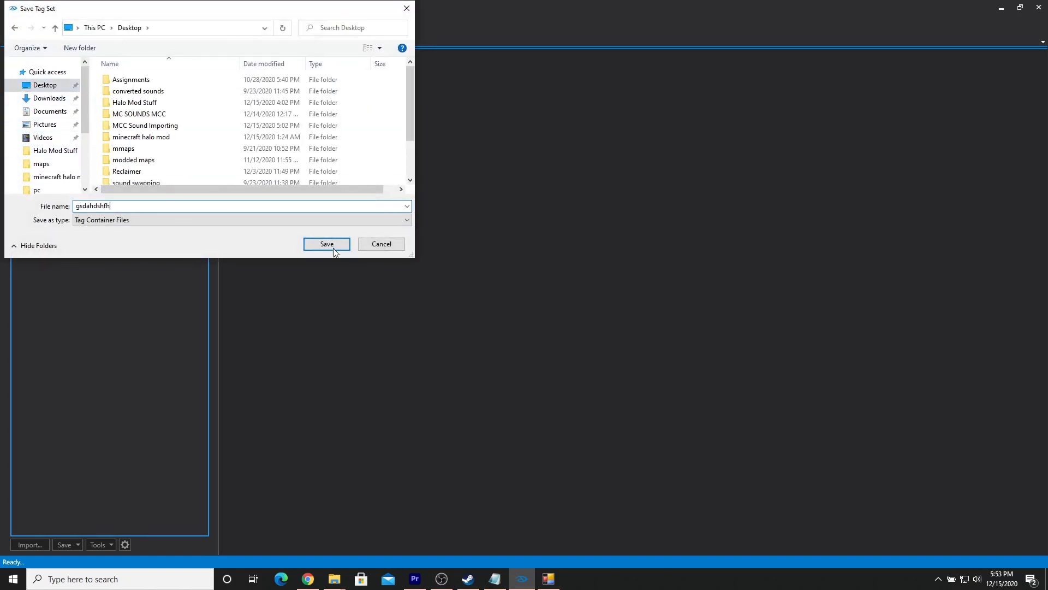
click(328, 245)
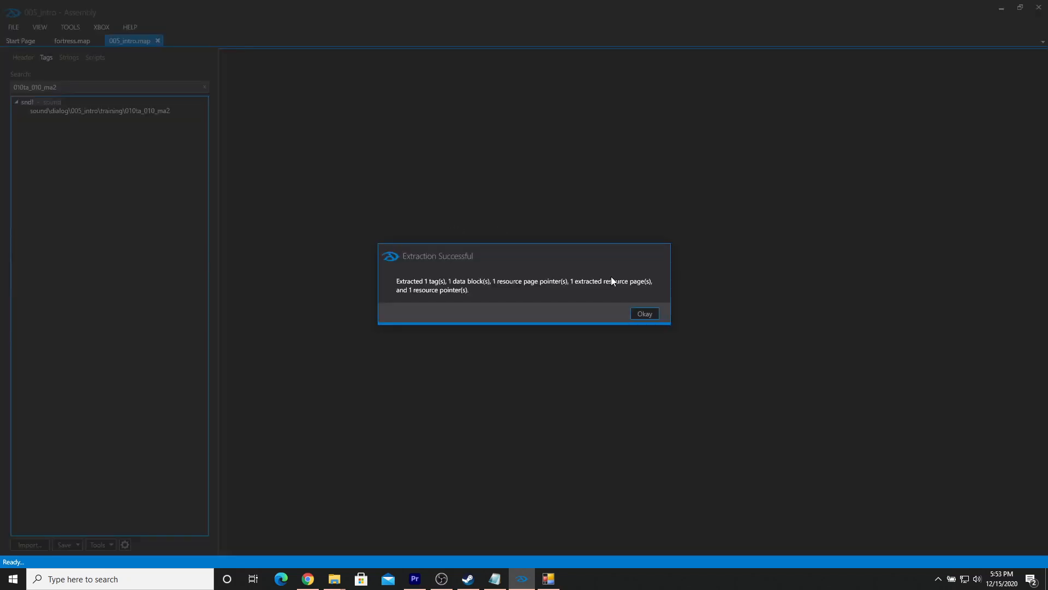
key(Return)
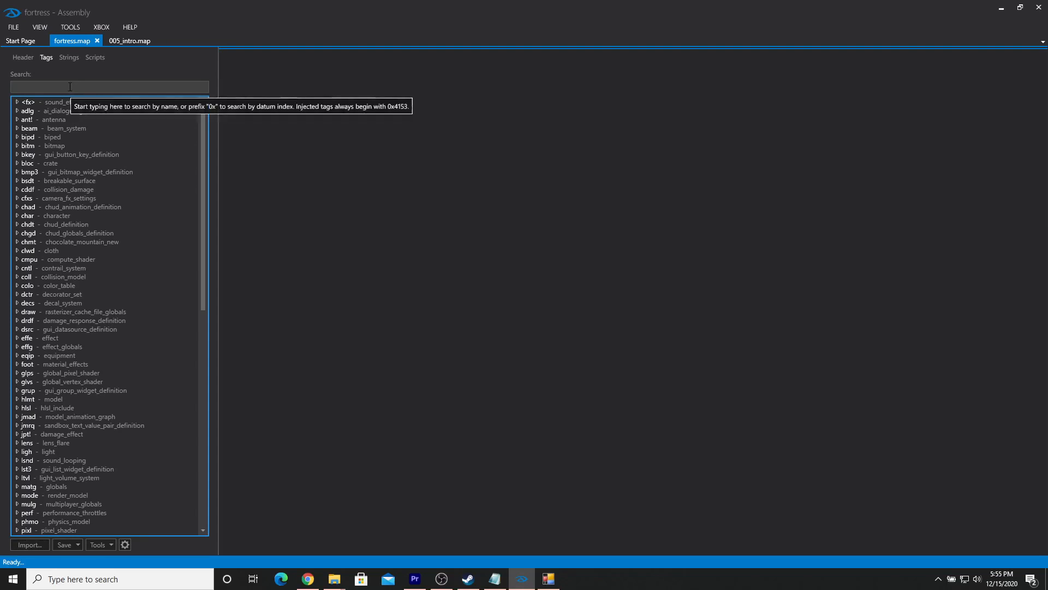
Step: Import the extracted sound tag container from the Desktop and inject it into fortress.map
click(30, 548)
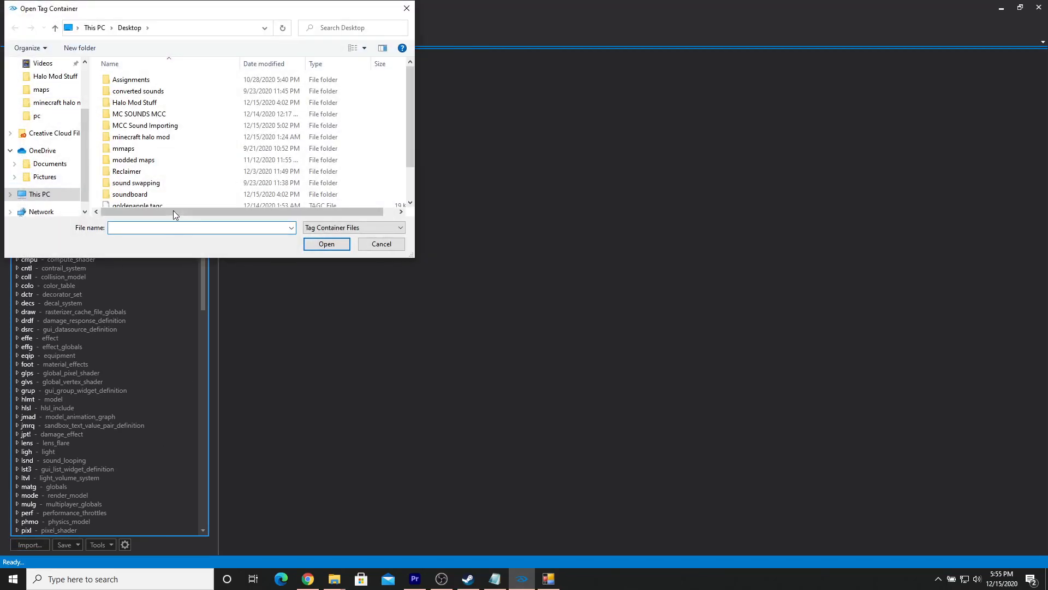
scroll(172, 207, down, 1)
click(146, 180)
click(323, 244)
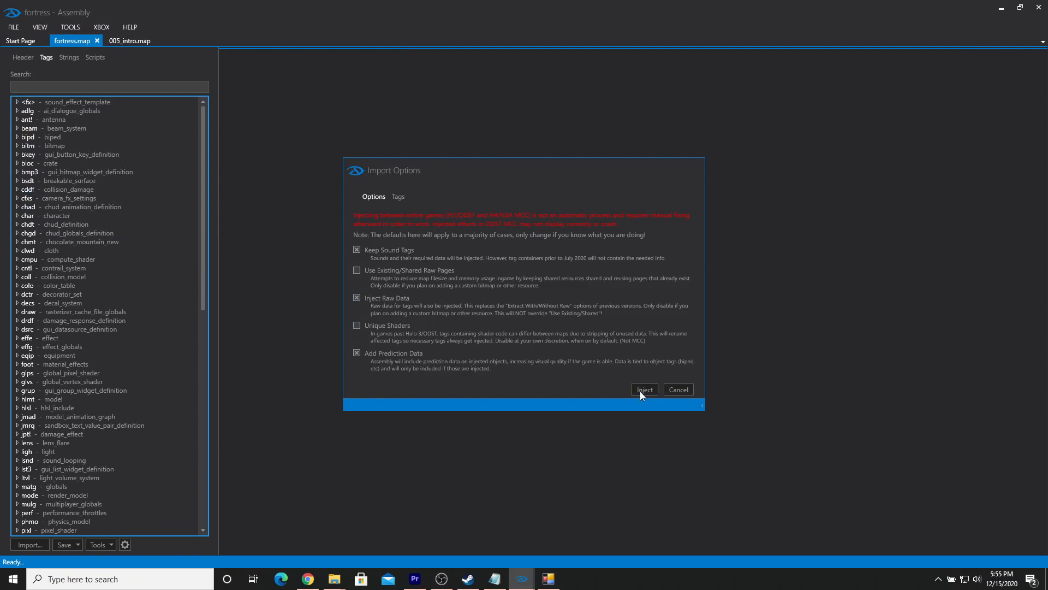
click(644, 389)
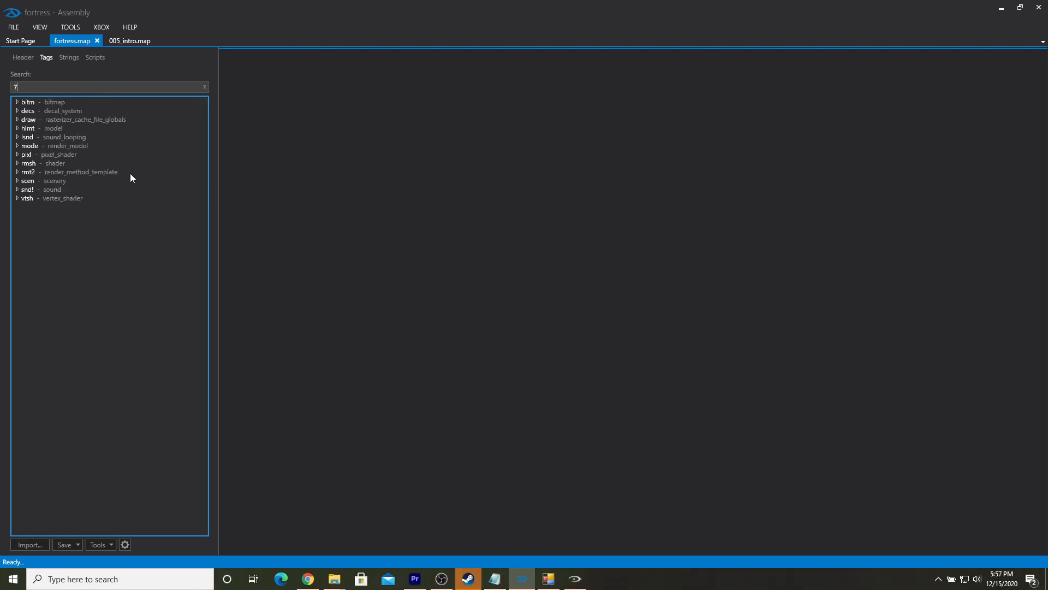
Step: Search the fortress.map tags for assault and open the assault_rifle weapon tag
key(BackSpace)
text(assault)
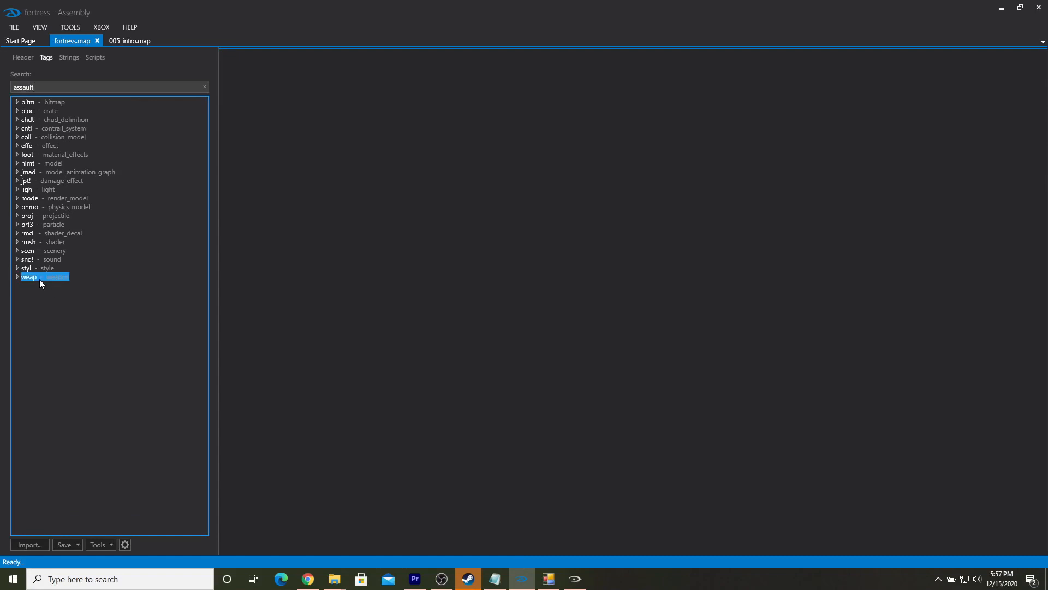
double_click(40, 278)
double_click(133, 295)
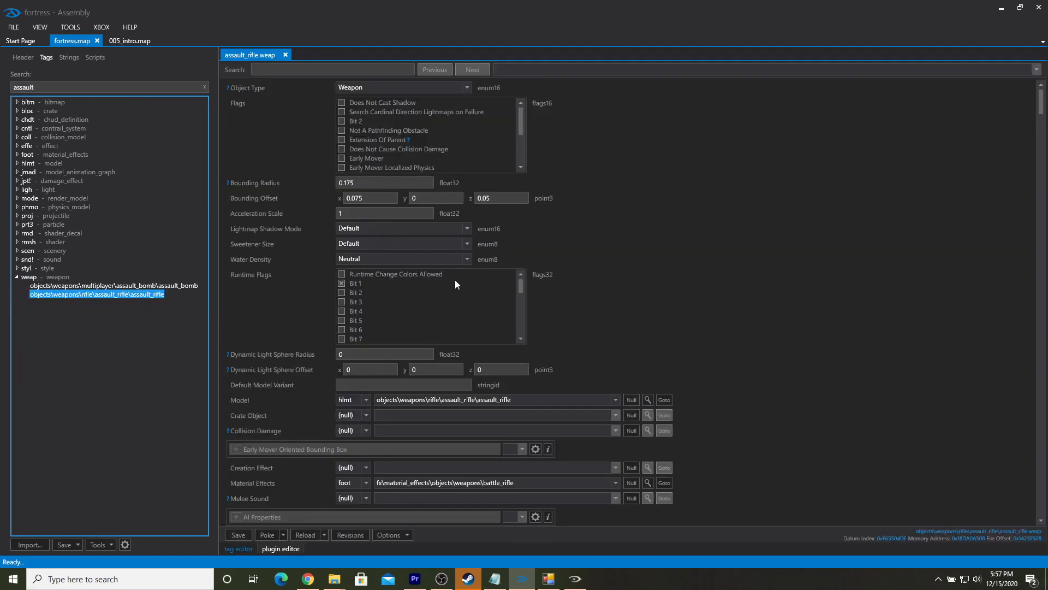
Step: Set the assault rifle's Firing Effect to the snd! tag sound\dialog\005_intro\training\010ta_010_ma2 and poke the change to the game
drag(1040, 108, 1043, 445)
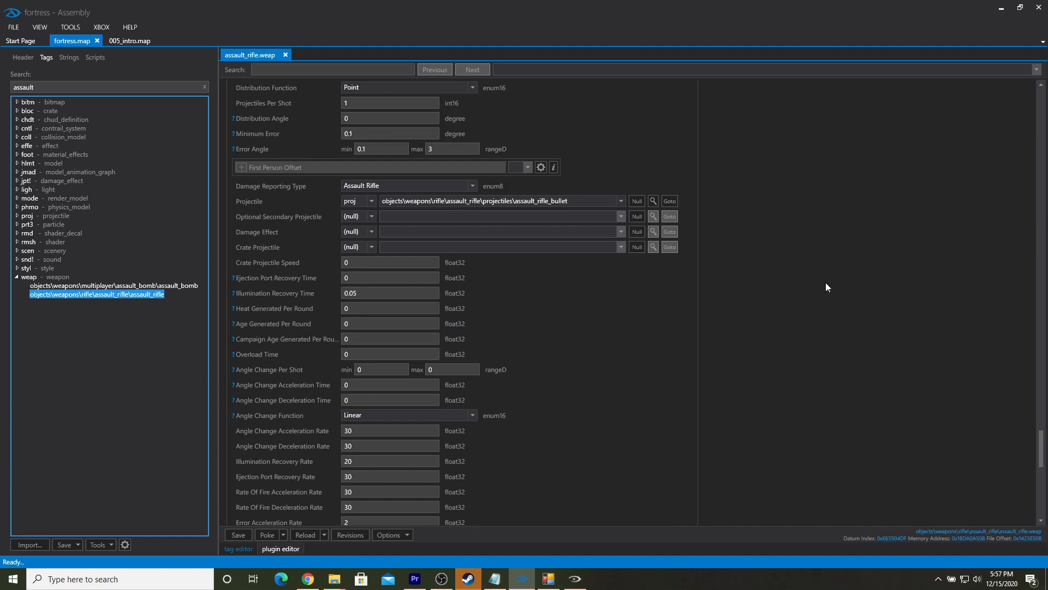
scroll(815, 340, down, 12)
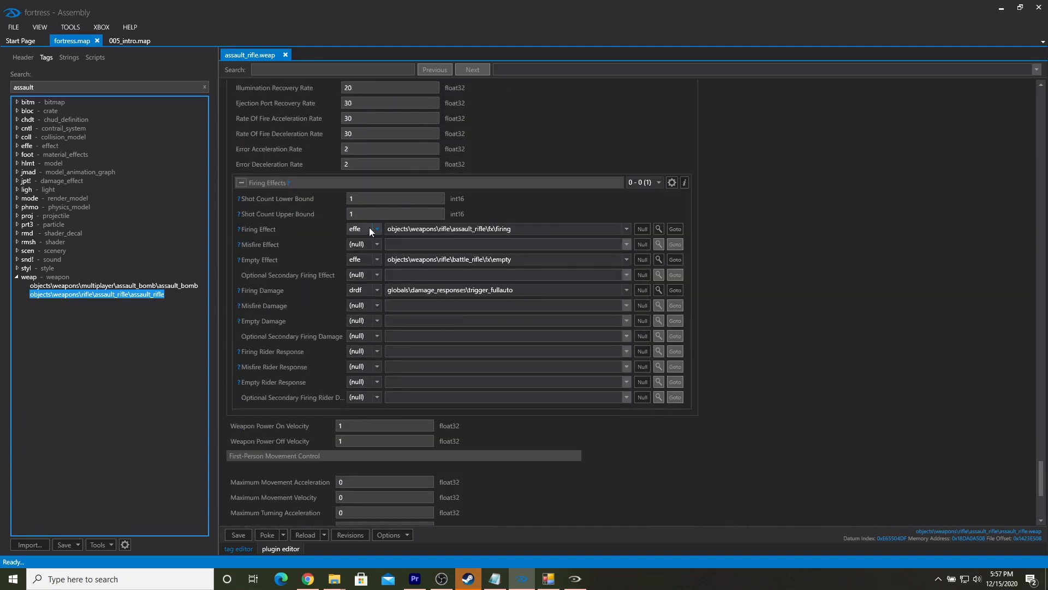
click(369, 229)
key(s)
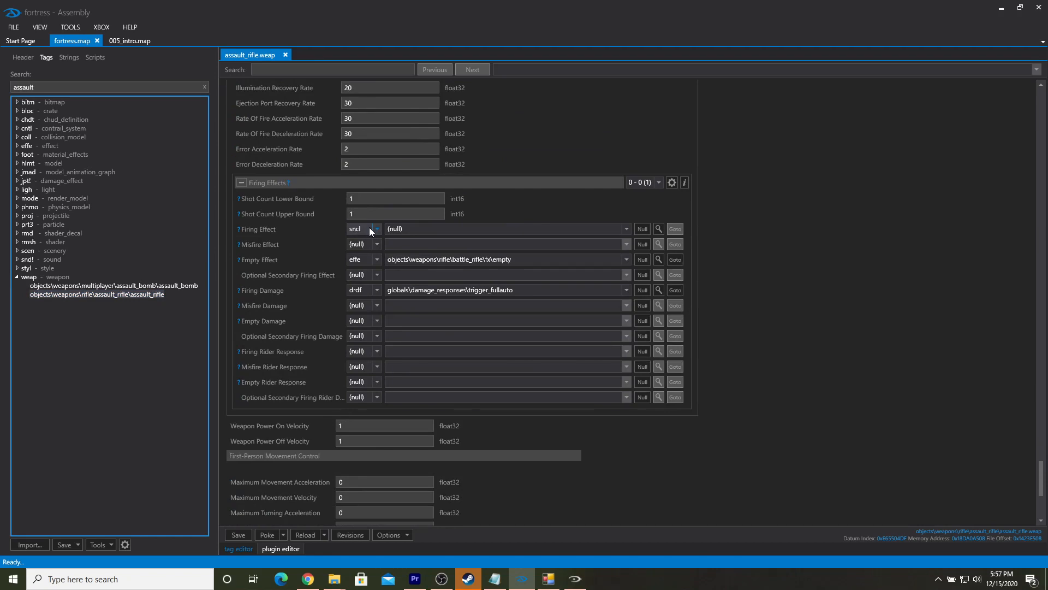
click(659, 229)
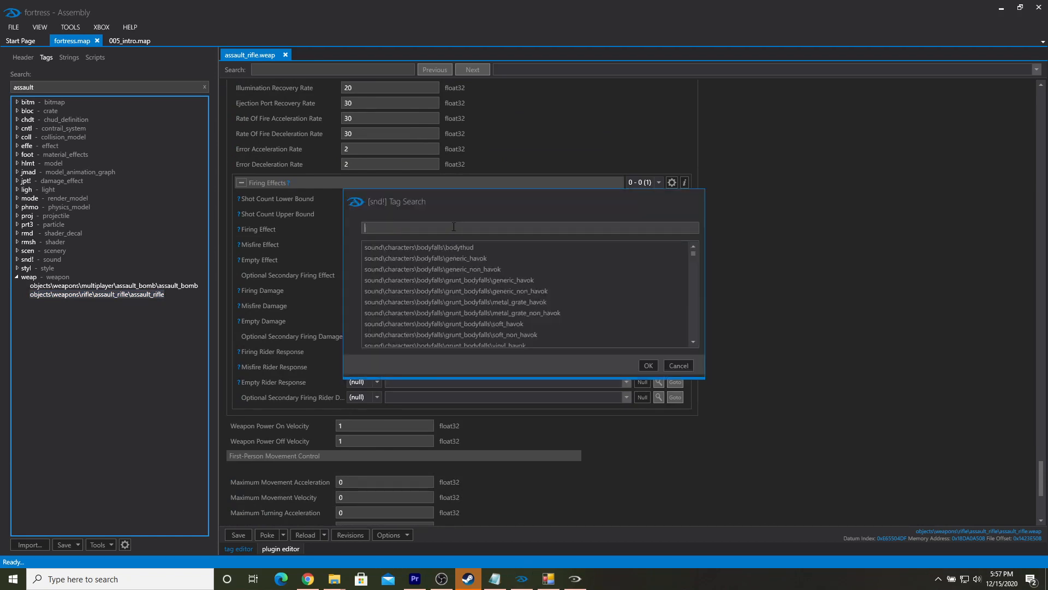
text(010ta_010)
click(515, 247)
double_click(514, 247)
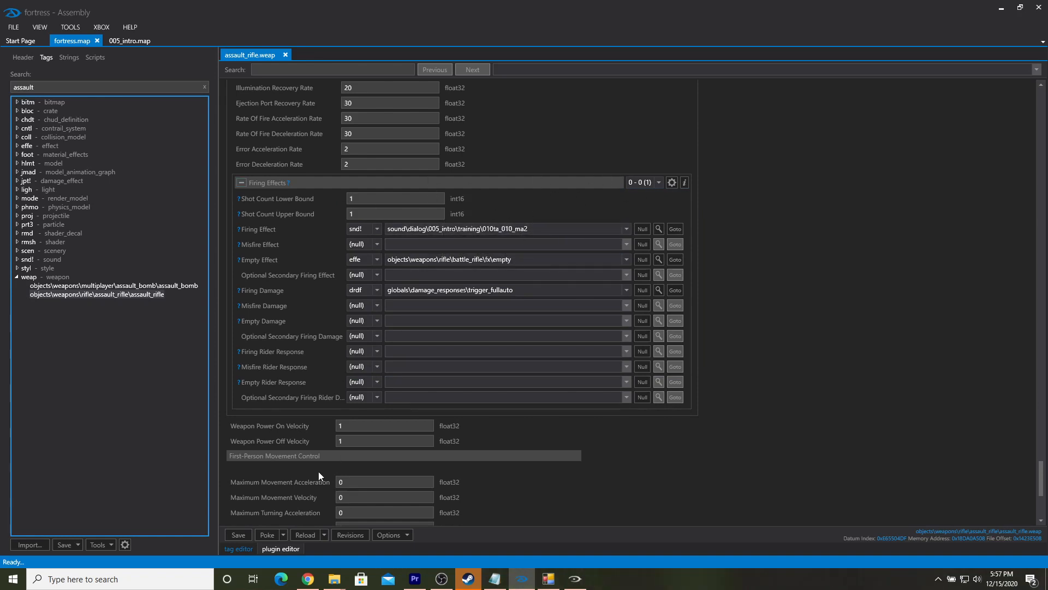
click(266, 535)
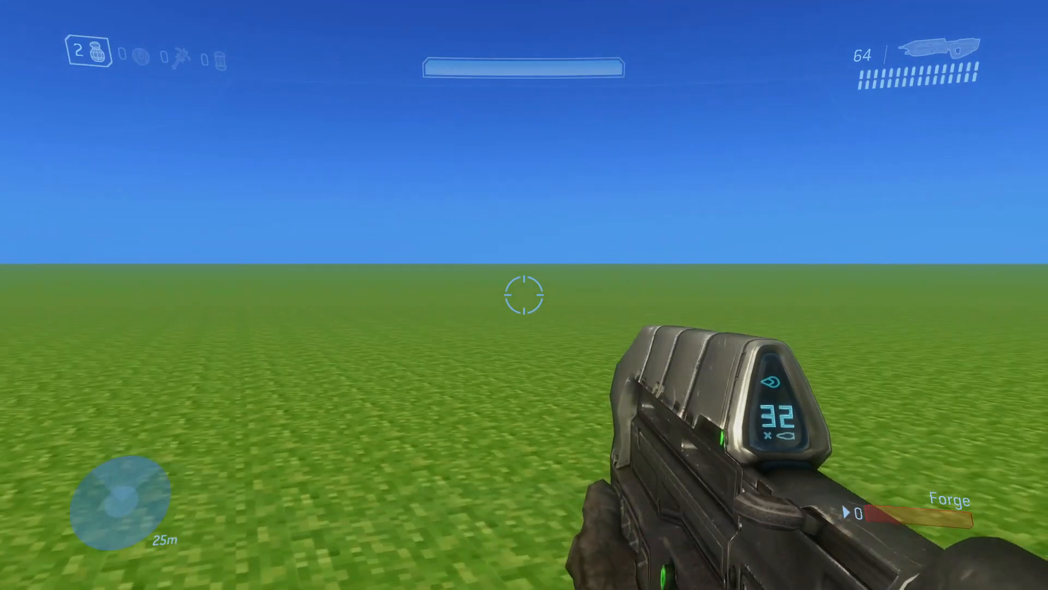
Step: Fire the assault rifle in the game to test its firing sound, and reload it
key(w)
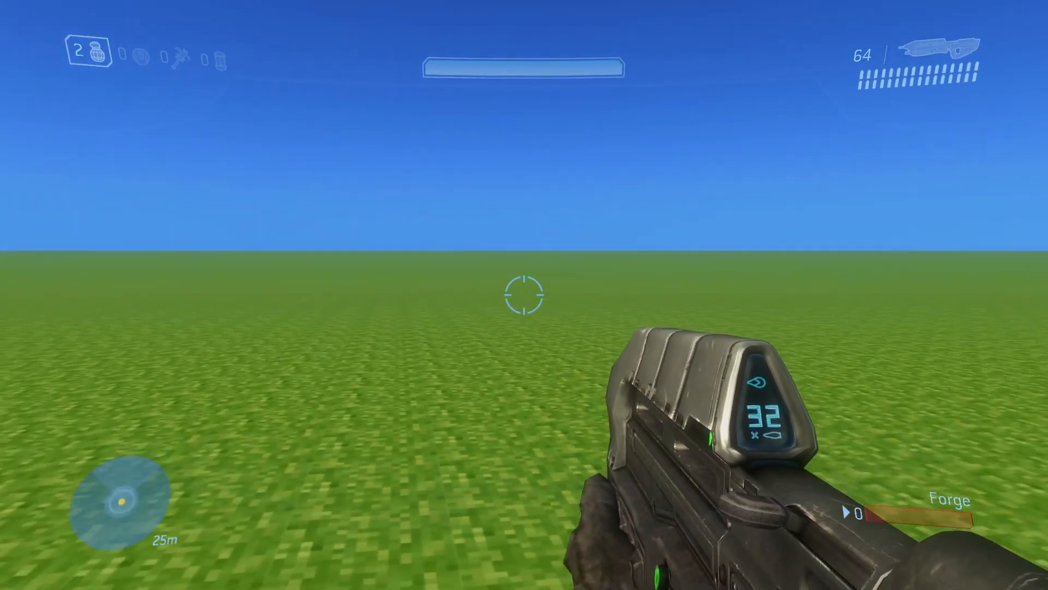
click(524, 295)
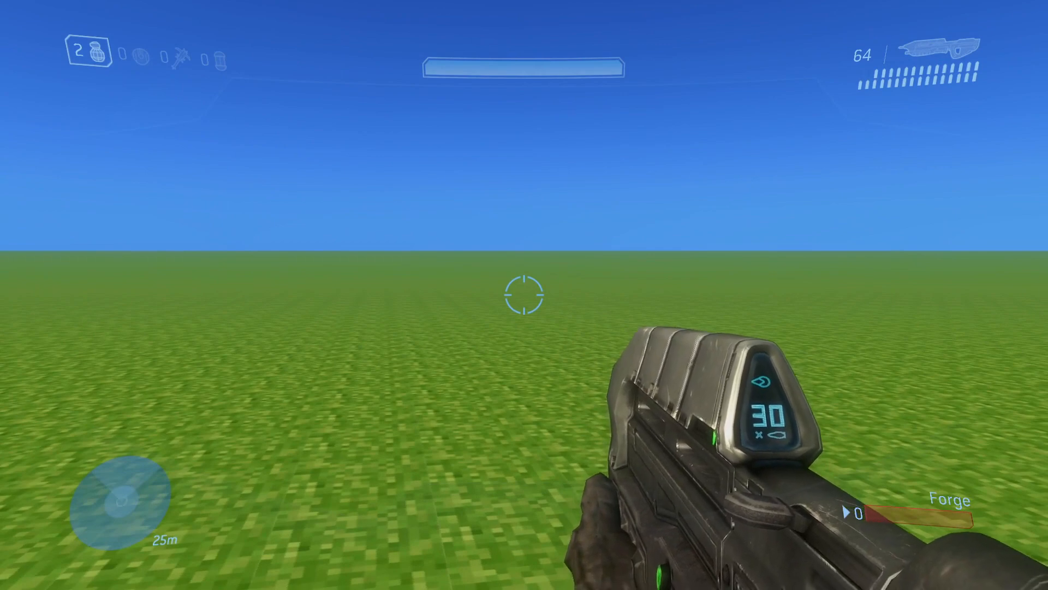
key(r)
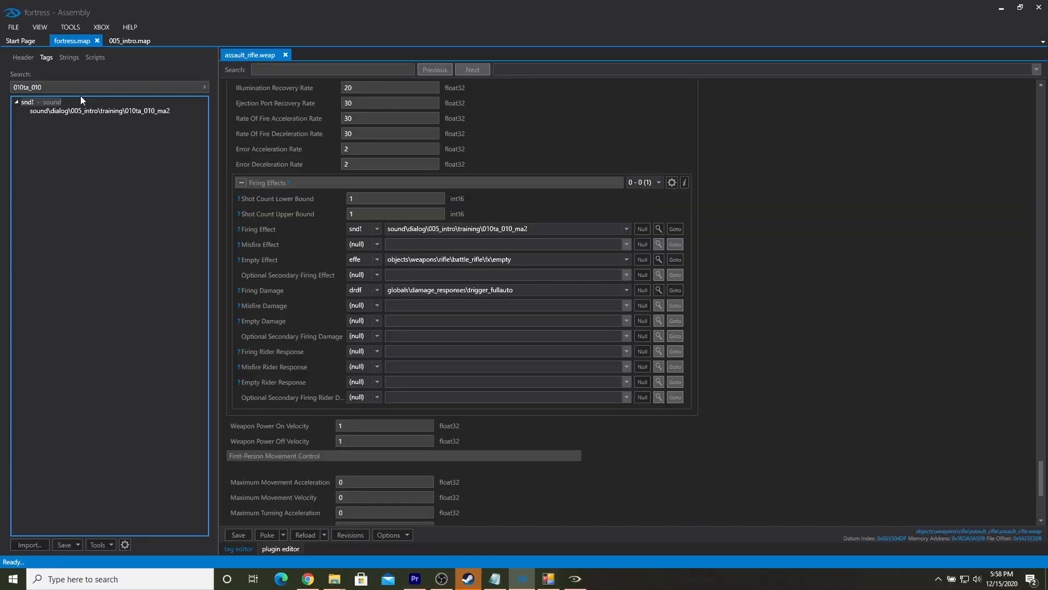
Step: Open the 010ta_010_ma2 sound tag and the ugh! sound_cache_file_gestalt tag named i've got a lovely bunch of coconuts
double_click(108, 111)
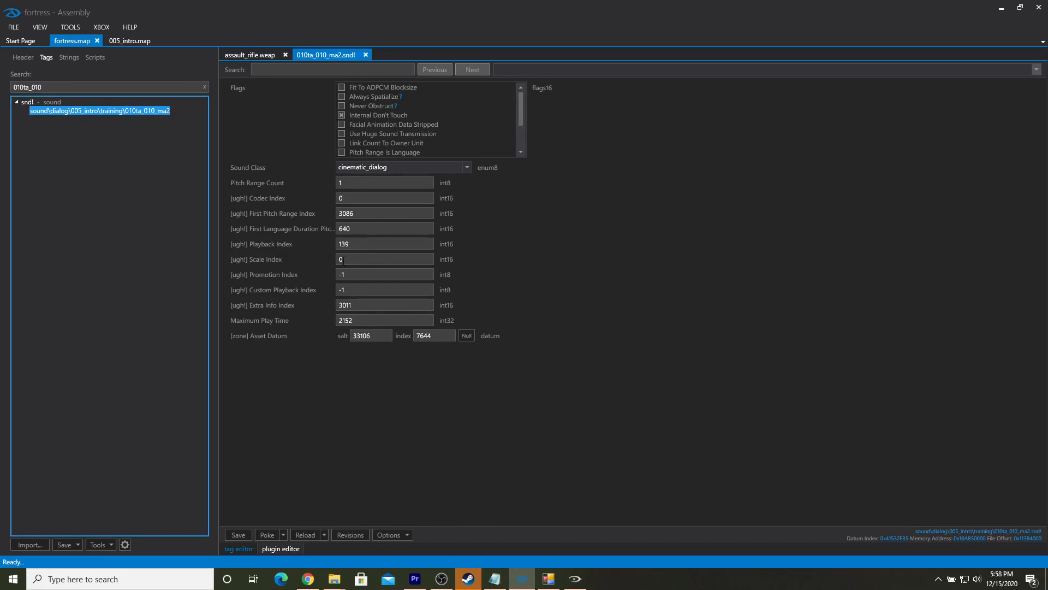
drag(344, 261, 285, 258)
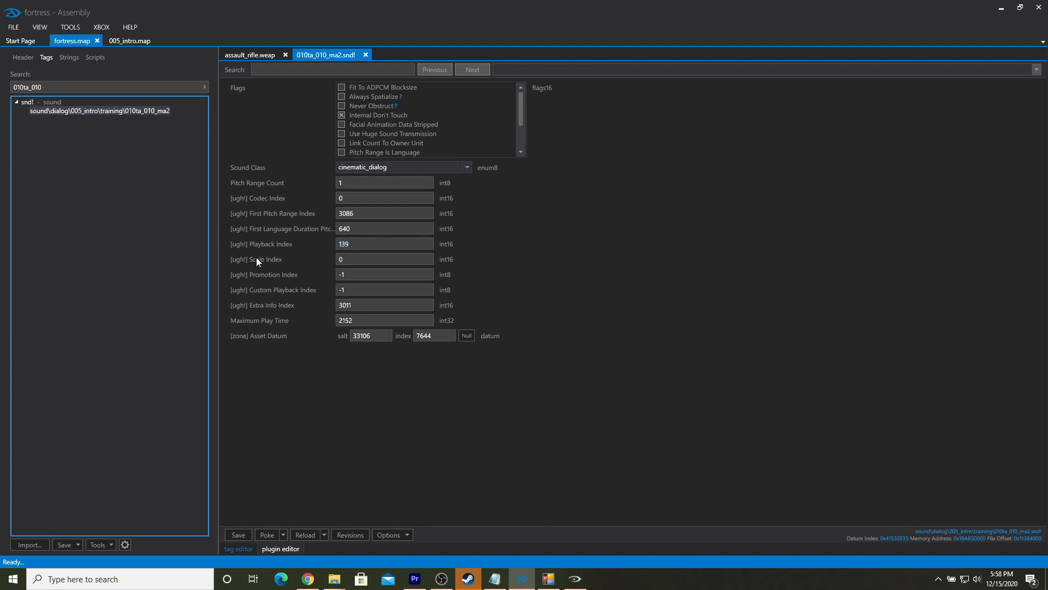
double_click(71, 87)
text(ugh)
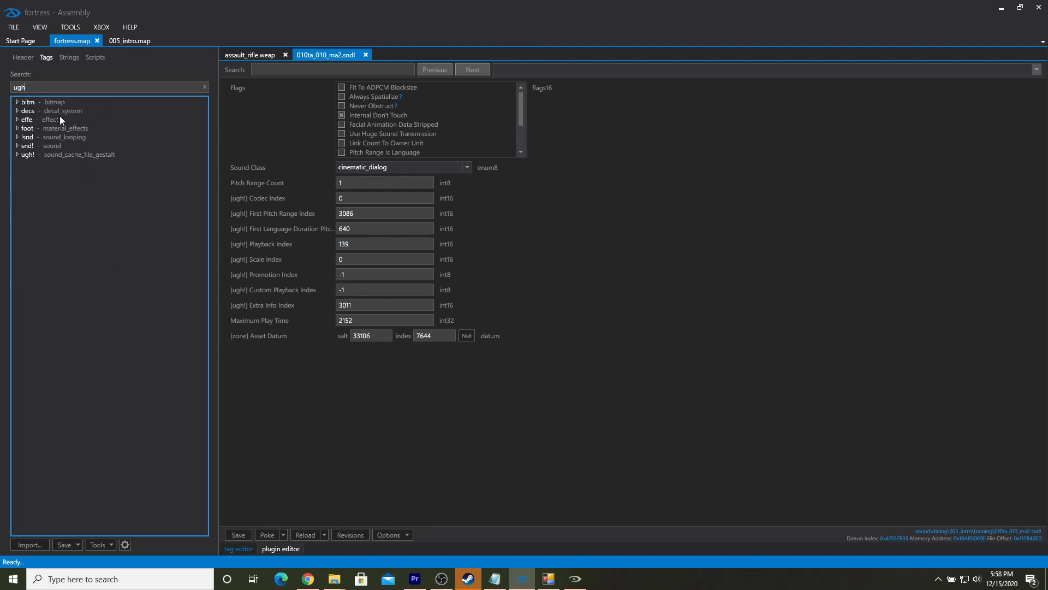
text(!)
double_click(42, 100)
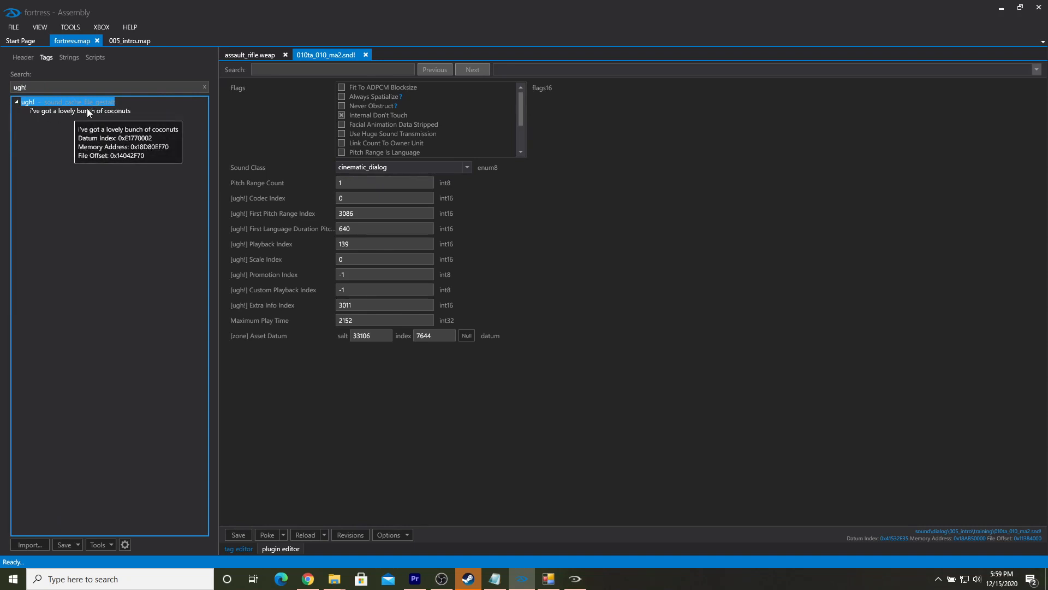
double_click(87, 110)
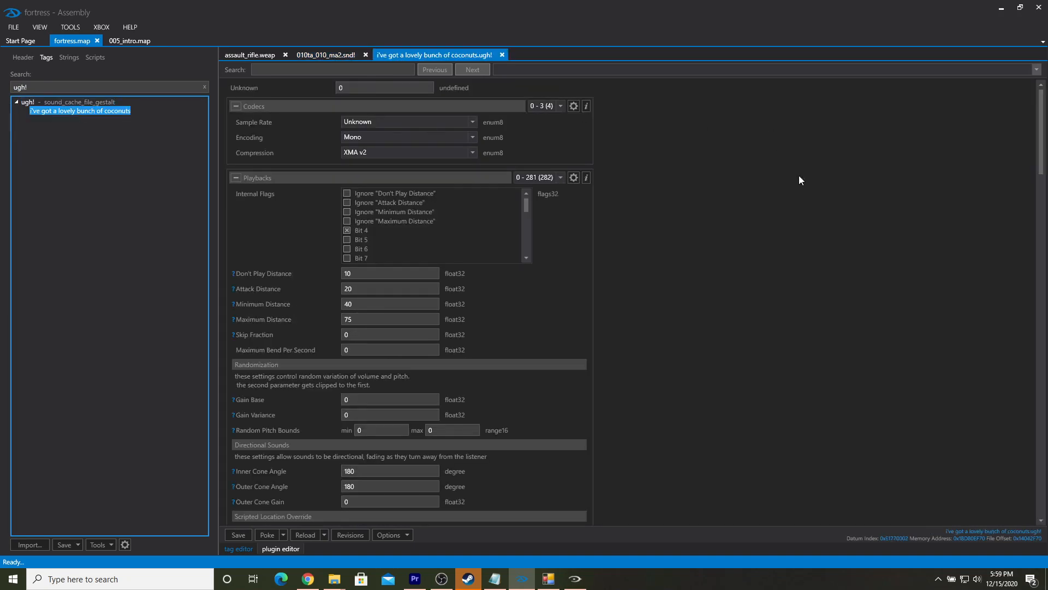
Step: Compare the sound tag's playback and scale indices with the gestalt tag's Playbacks and Scales blocks, and examine the Random Pitch Bounds
scroll(717, 214, down, 2)
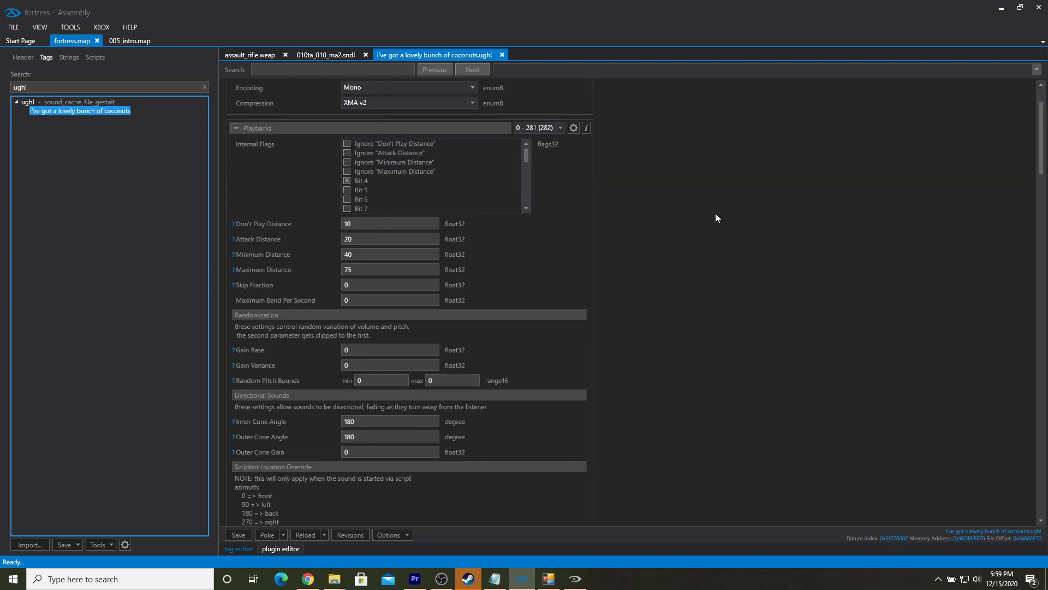
click(536, 125)
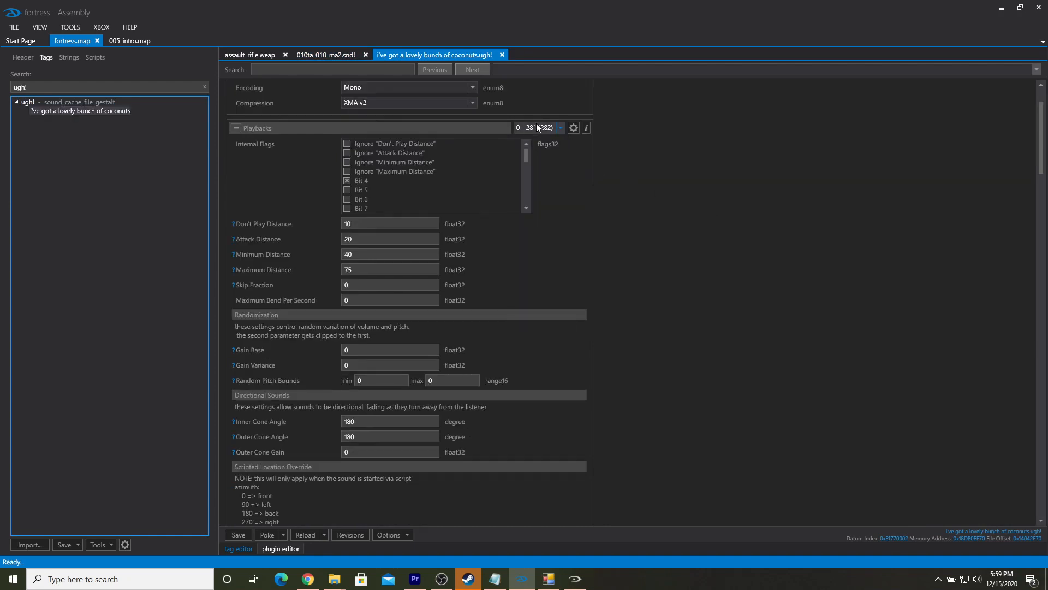
scroll(628, 186, down, 2)
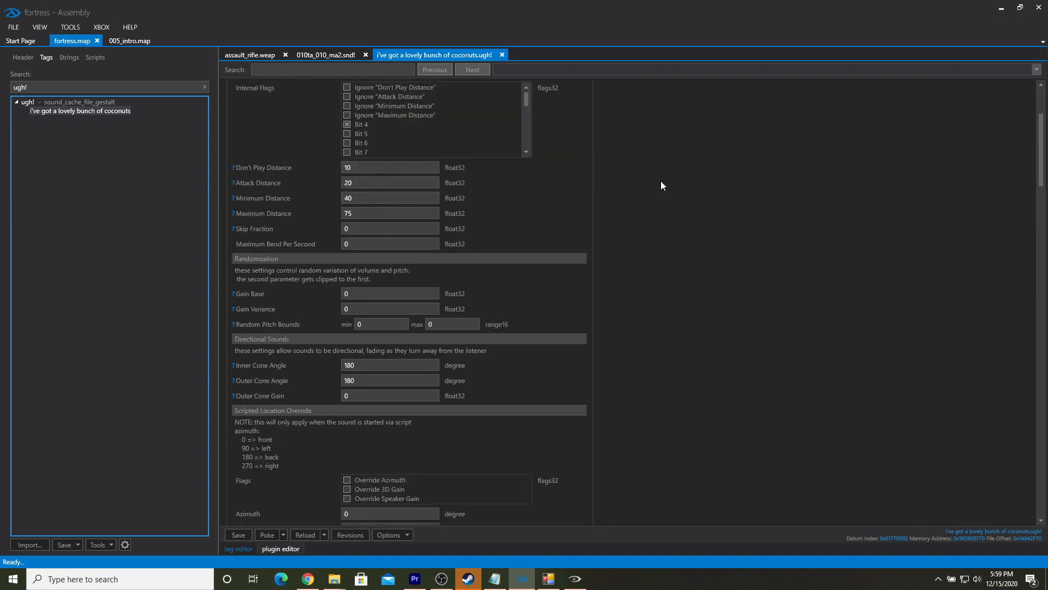
scroll(437, 153, up, 2)
click(326, 55)
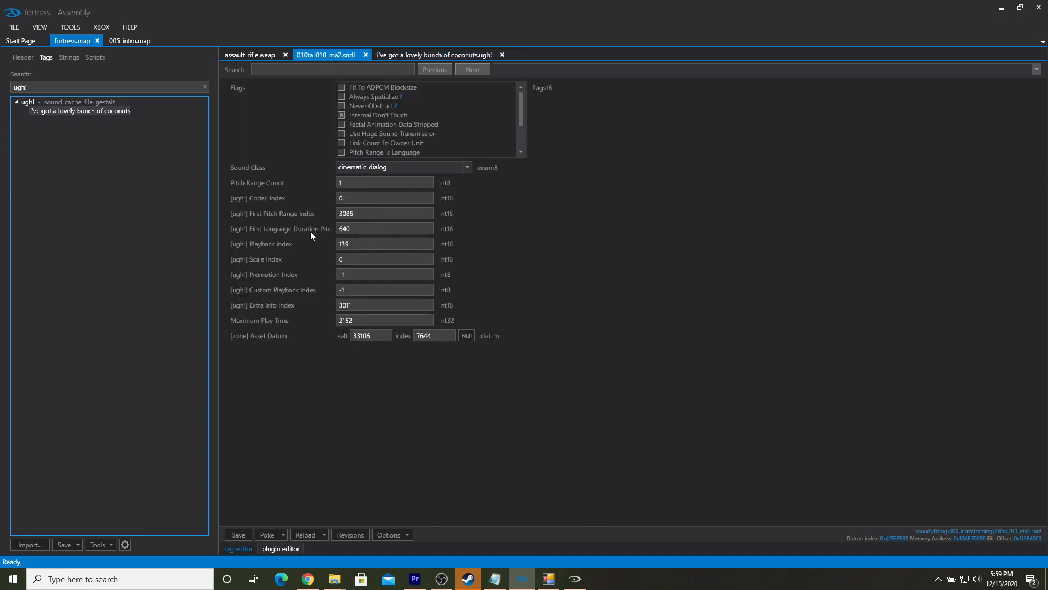
click(427, 55)
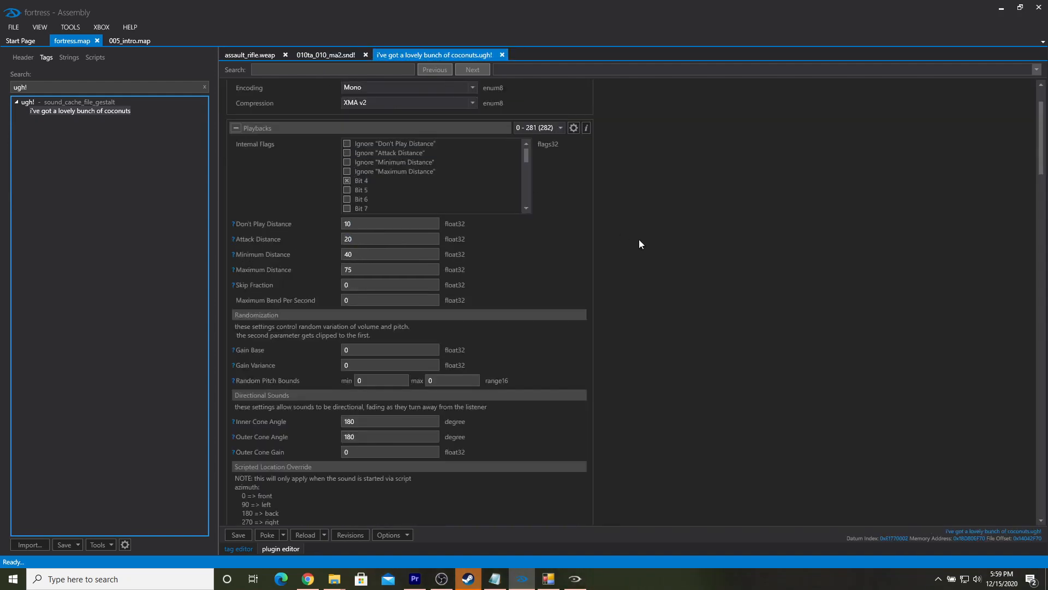
scroll(634, 241, down, 5)
scroll(613, 259, down, 3)
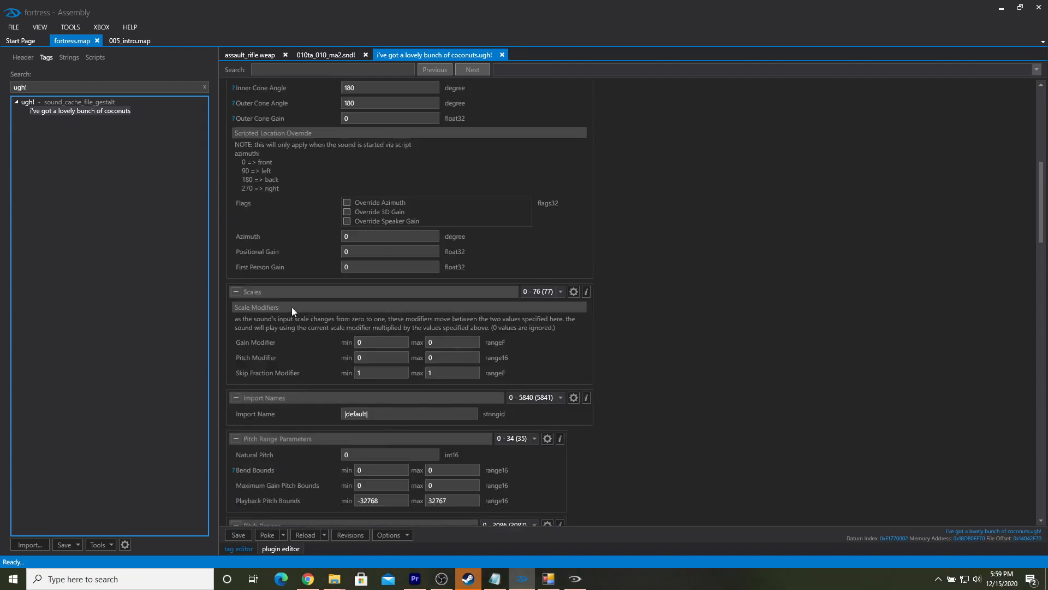
click(344, 56)
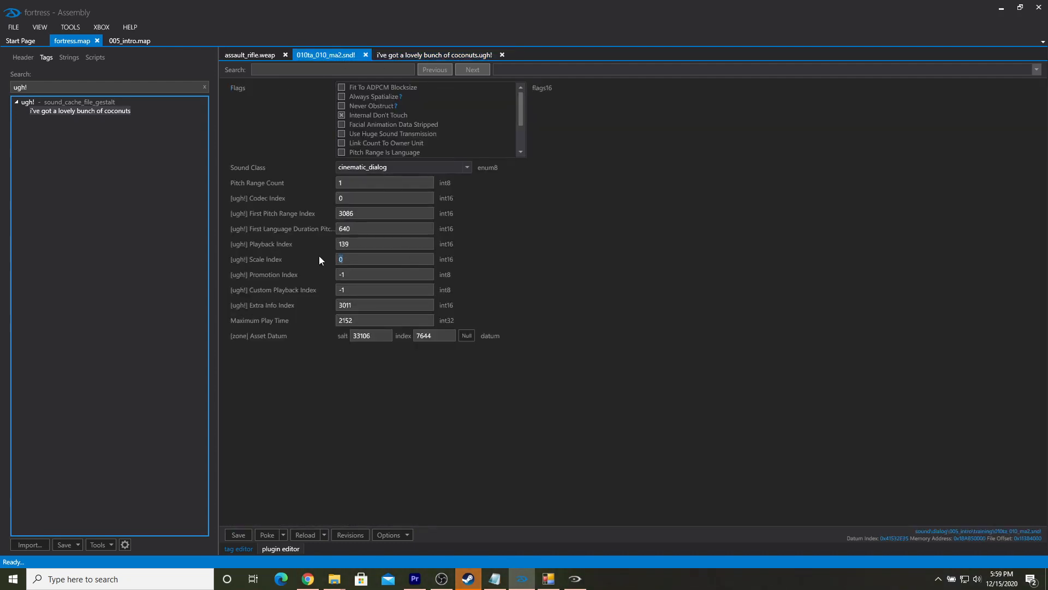
click(437, 57)
scroll(628, 295, down, 1)
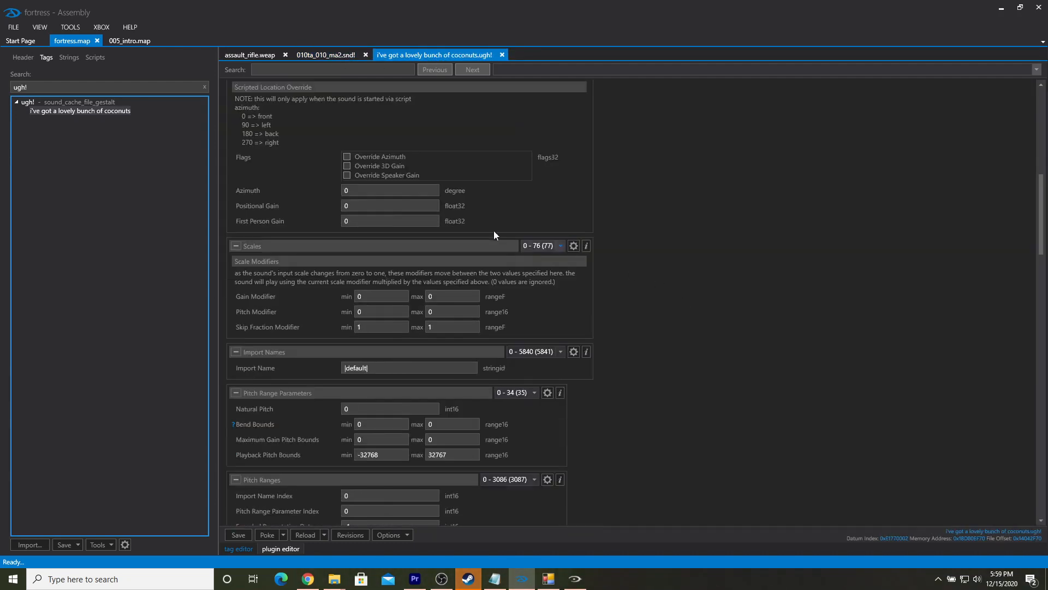
scroll(437, 194, up, 1)
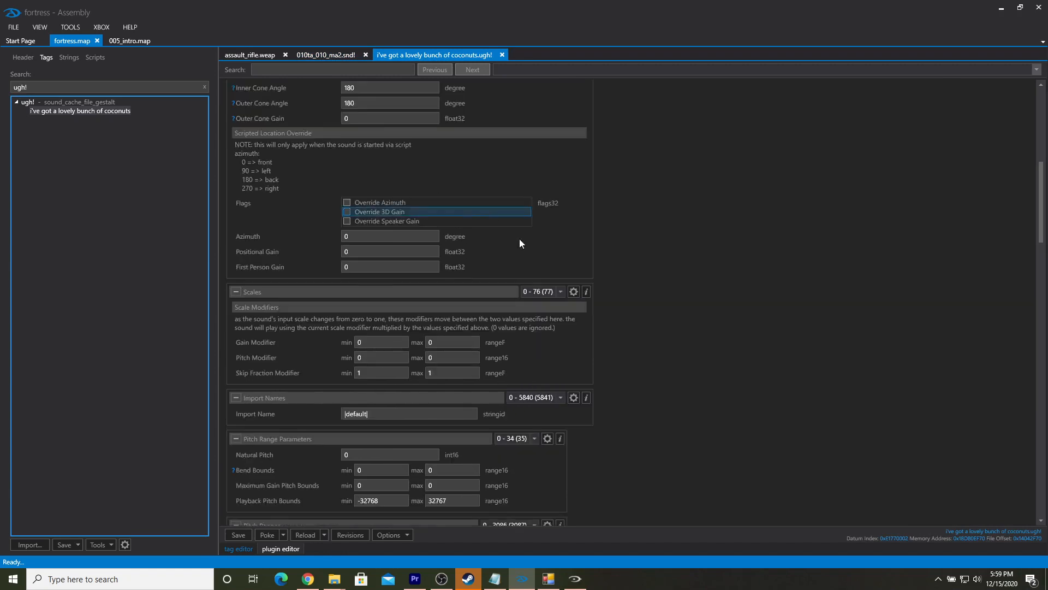
scroll(572, 262, up, 7)
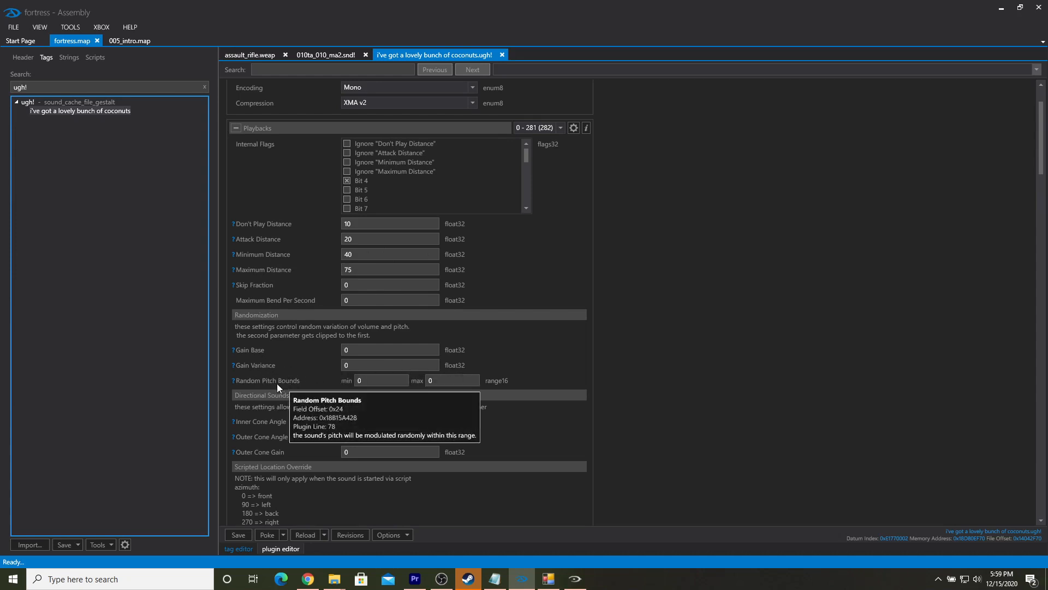
key(Tab)
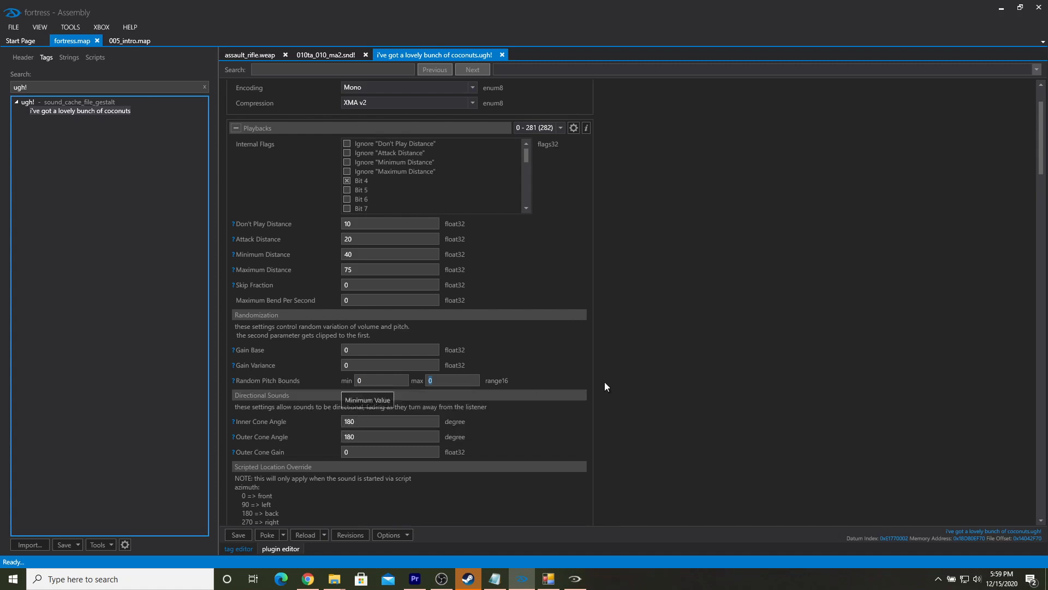
Step: Set the Pitch Modifier min and max of Scales entry 7 to 2000 and poke the change to the game
scroll(734, 365, down, 5)
scroll(710, 349, down, 2)
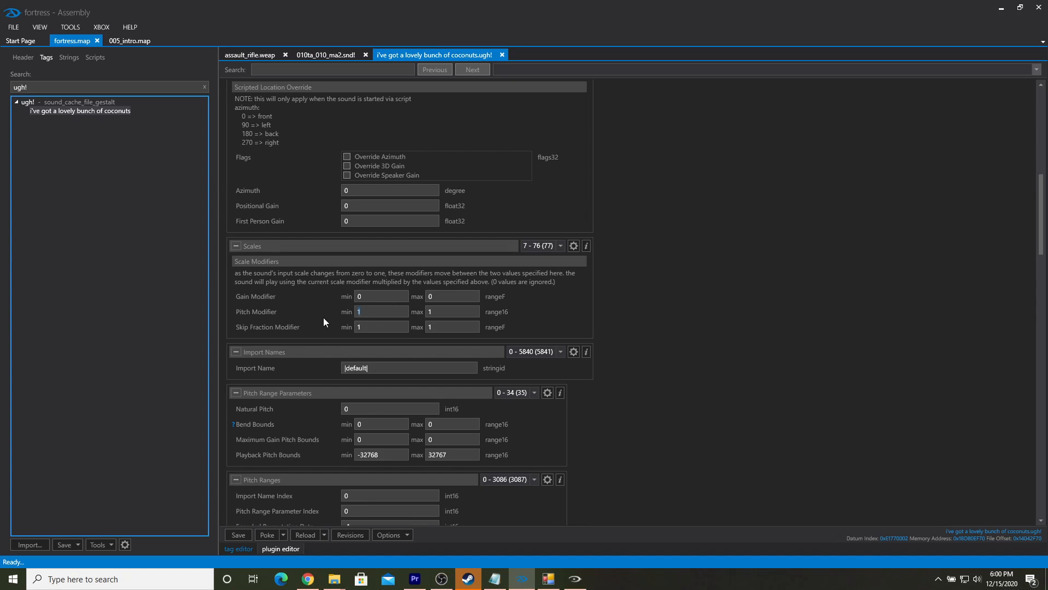
text(2000)
click(266, 533)
Step: Set the 010ta_010_ma2 sound tag's Scale Index to 7, matching the edited Scales entry, and poke it to the game
click(329, 55)
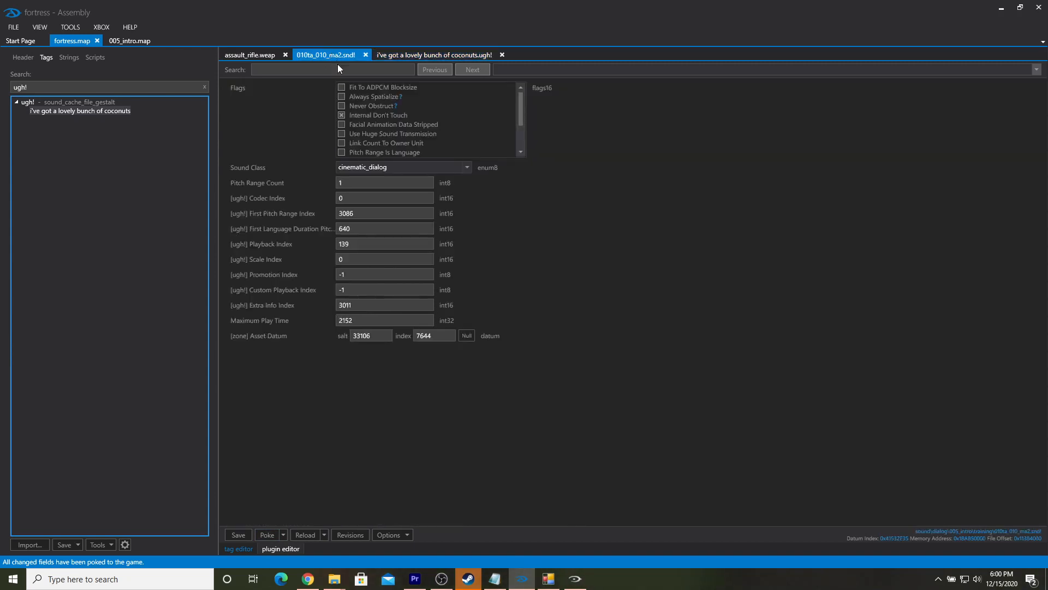
click(354, 255)
text(7)
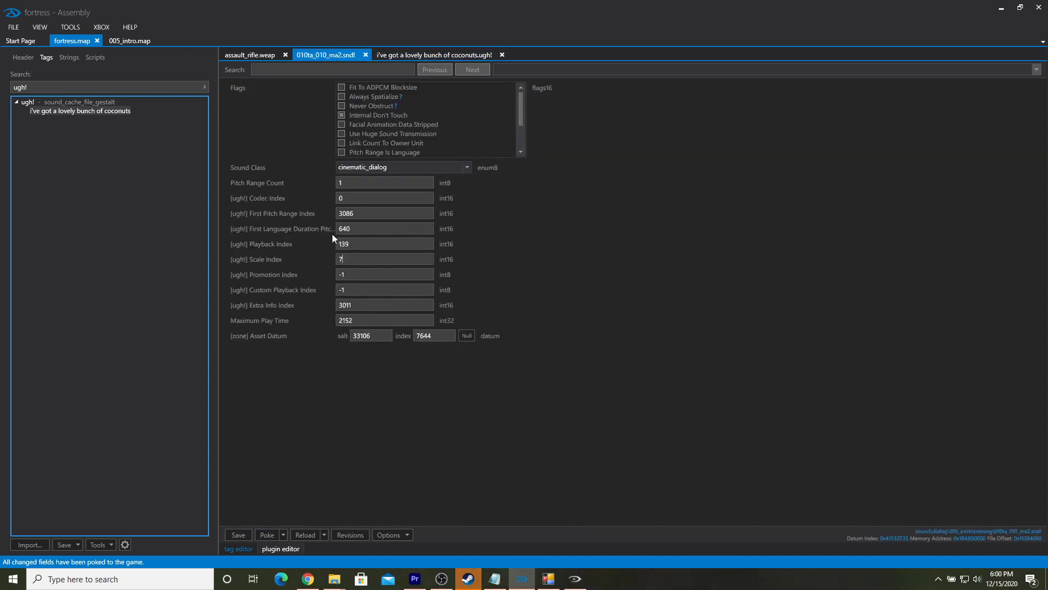
click(407, 57)
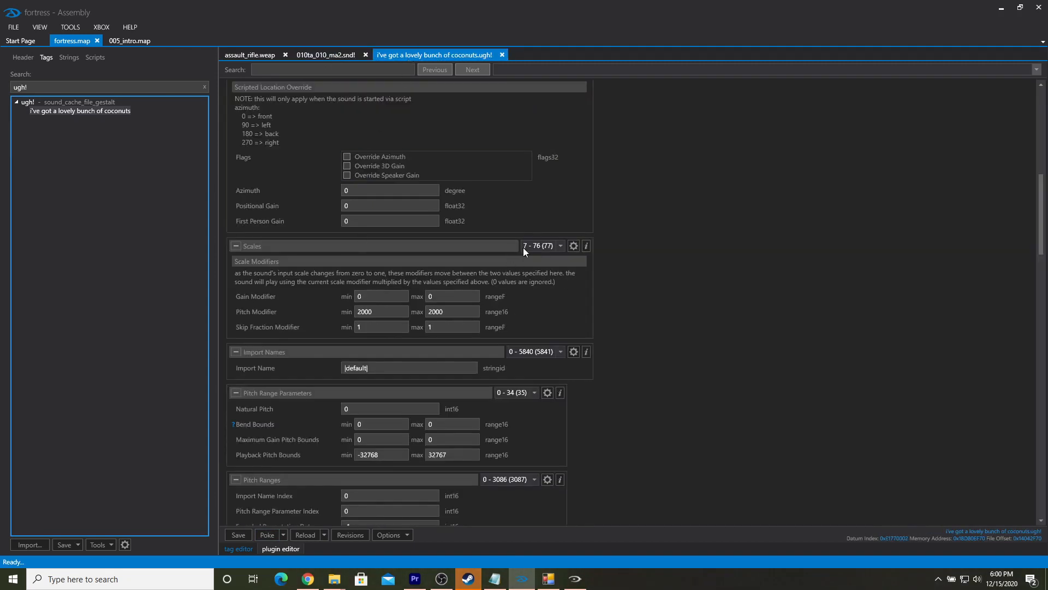
click(329, 55)
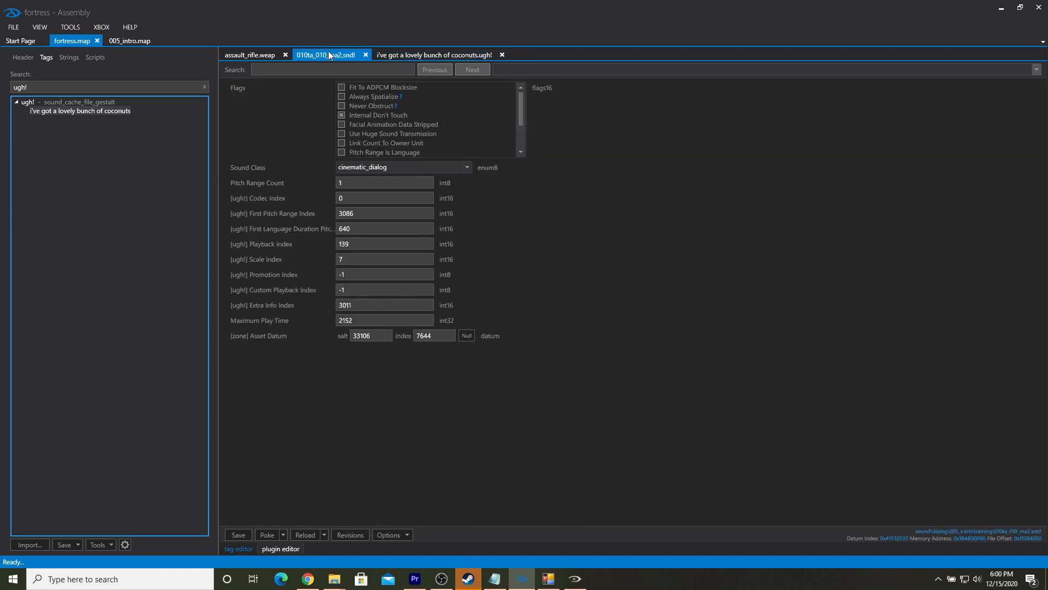
click(265, 538)
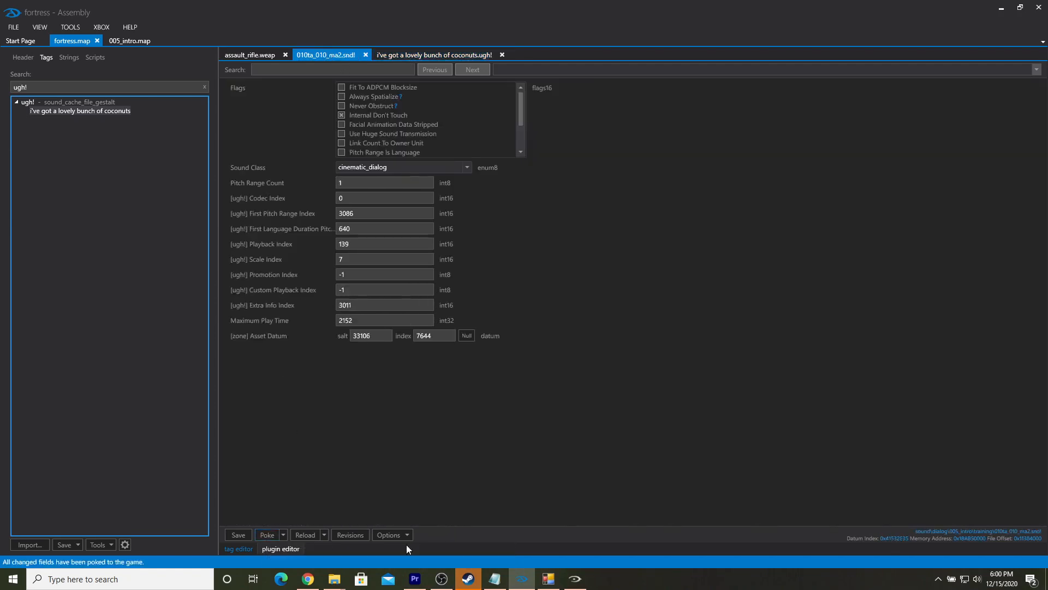
Step: Switch to the Halo 3 game and fire the assault rifle to test the changed sound pitch
click(575, 585)
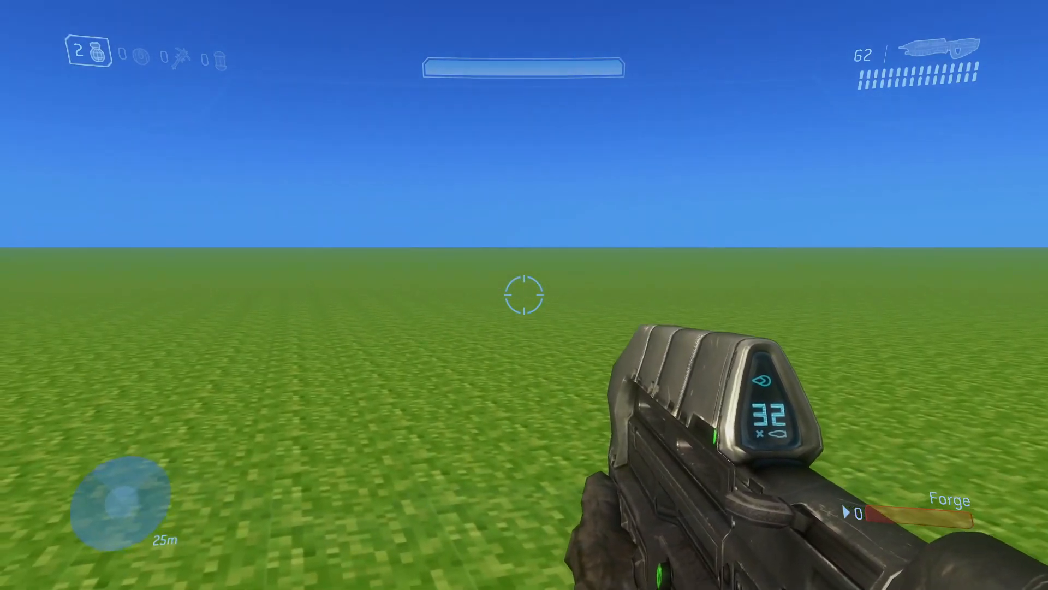
click(524, 294)
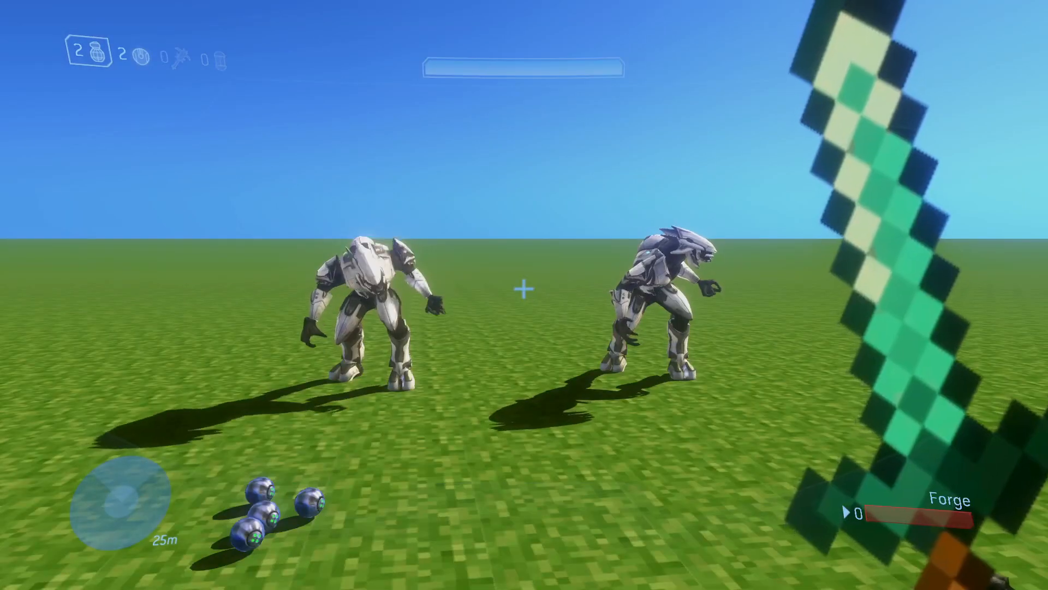
key(w)
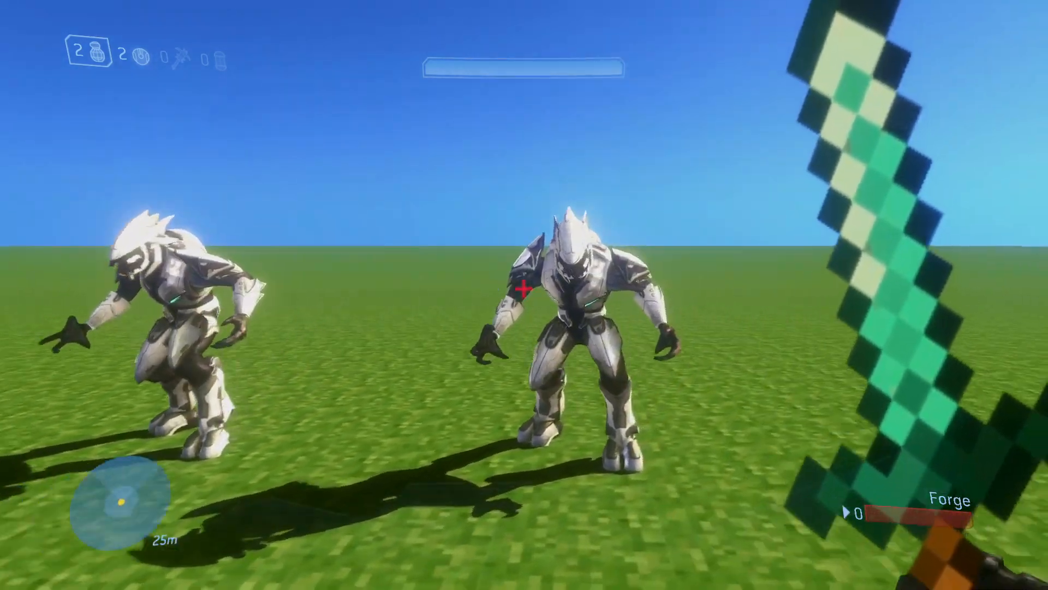
click(523, 289)
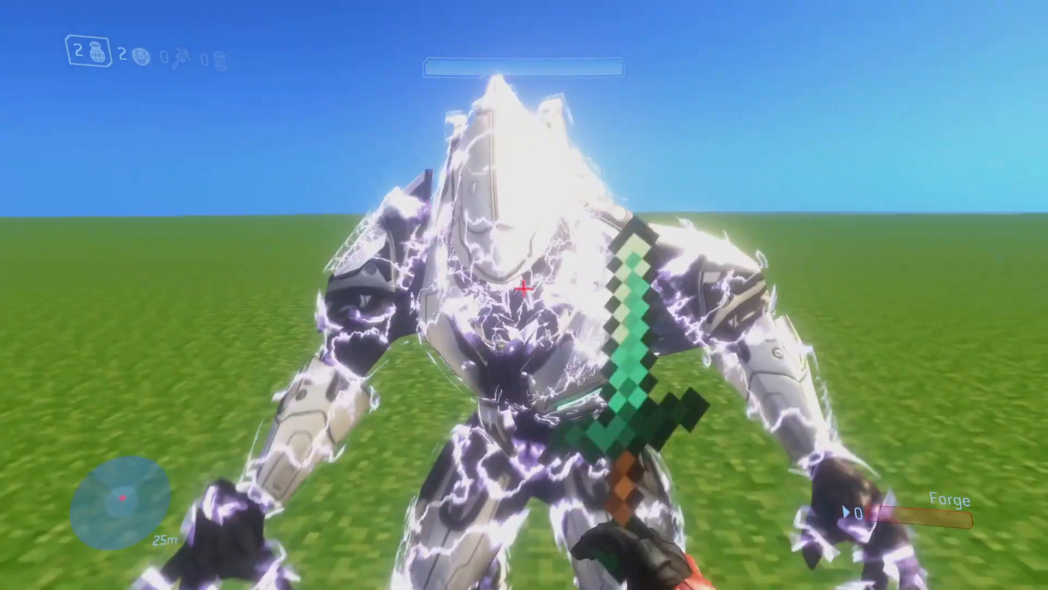
key(1)
key(s)
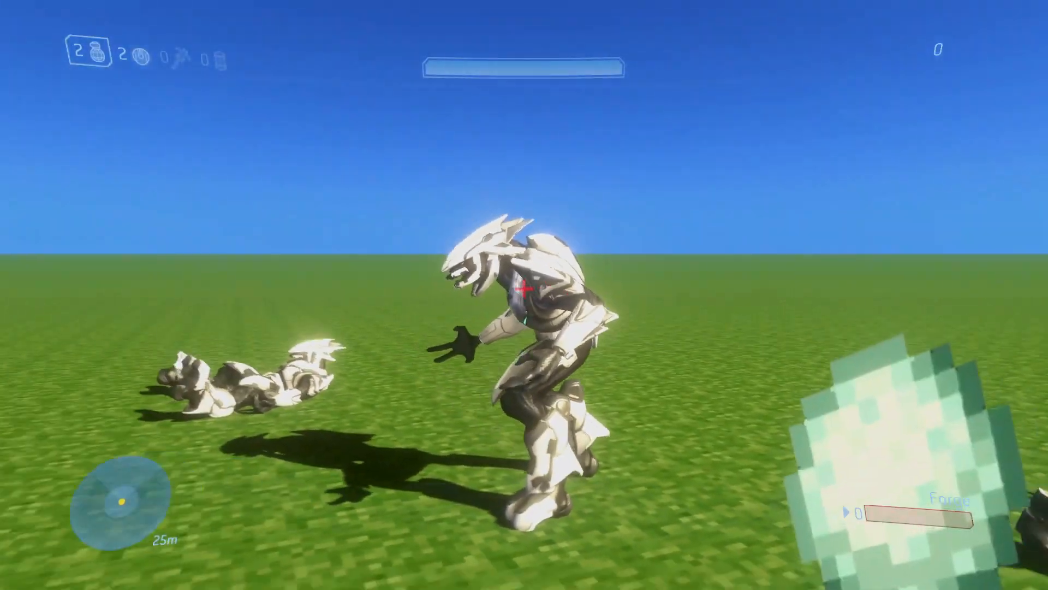
click(524, 288)
click(524, 288)
click(524, 288)
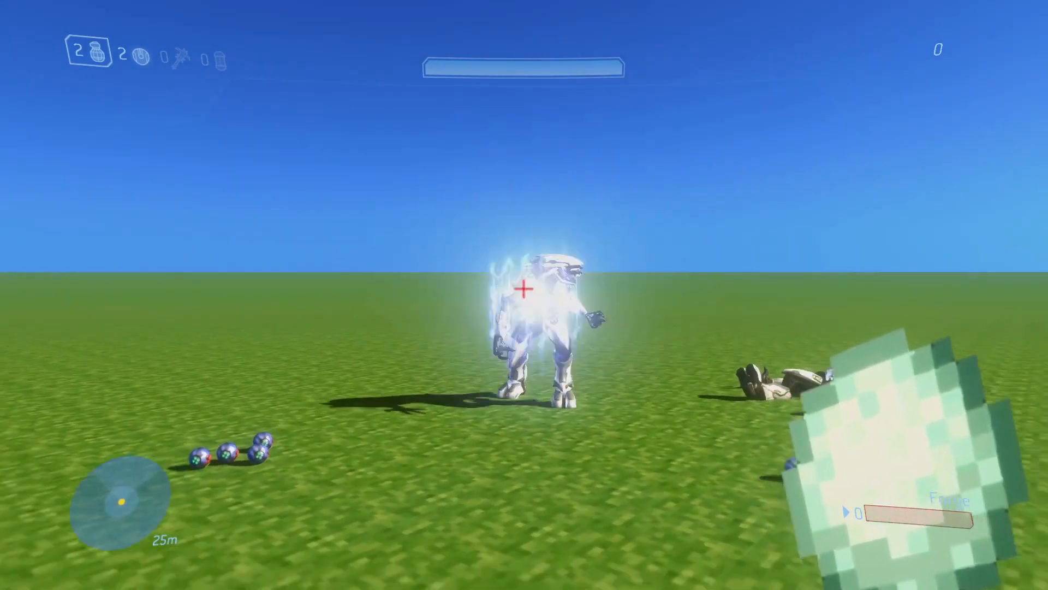
key(s)
click(523, 288)
key(w)
click(524, 289)
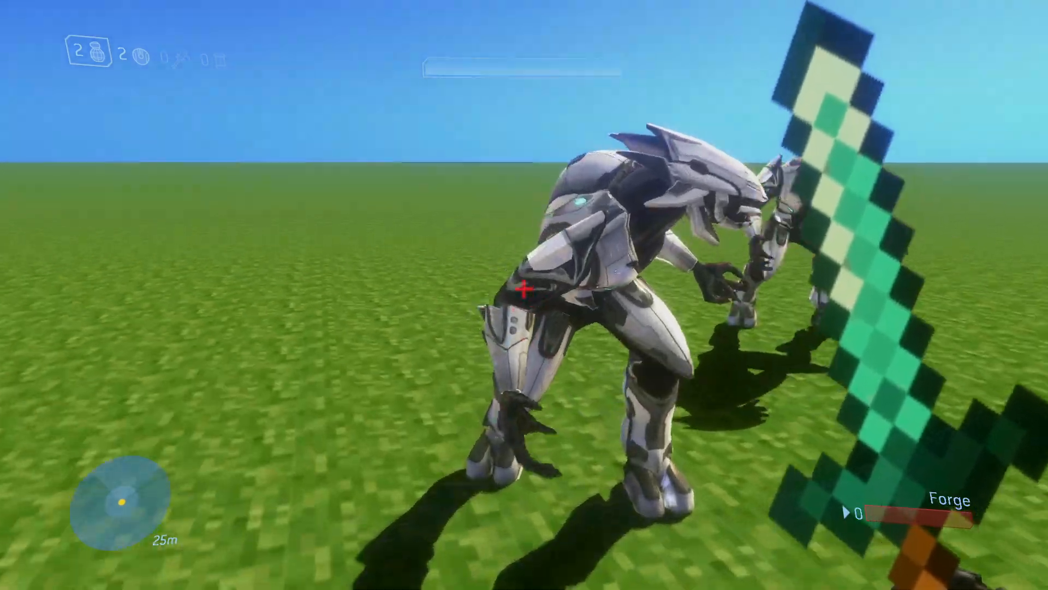
click(523, 289)
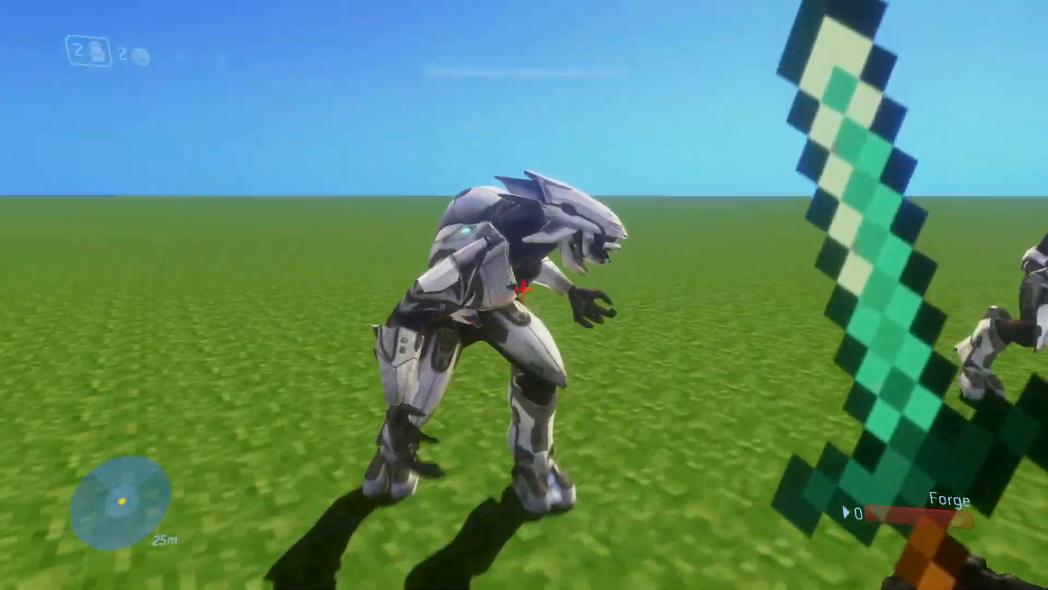
click(524, 289)
click(524, 288)
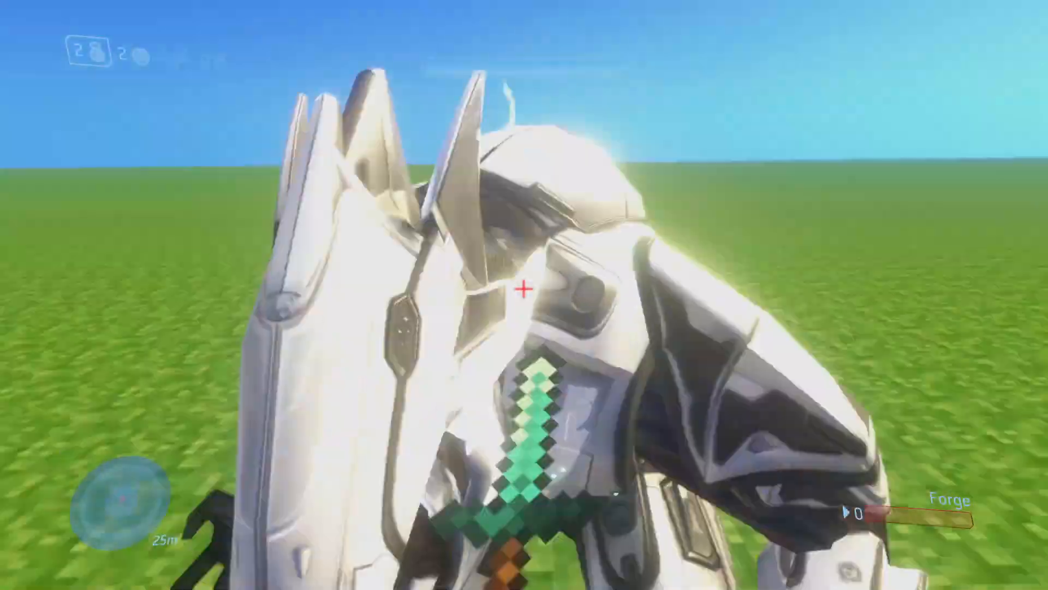